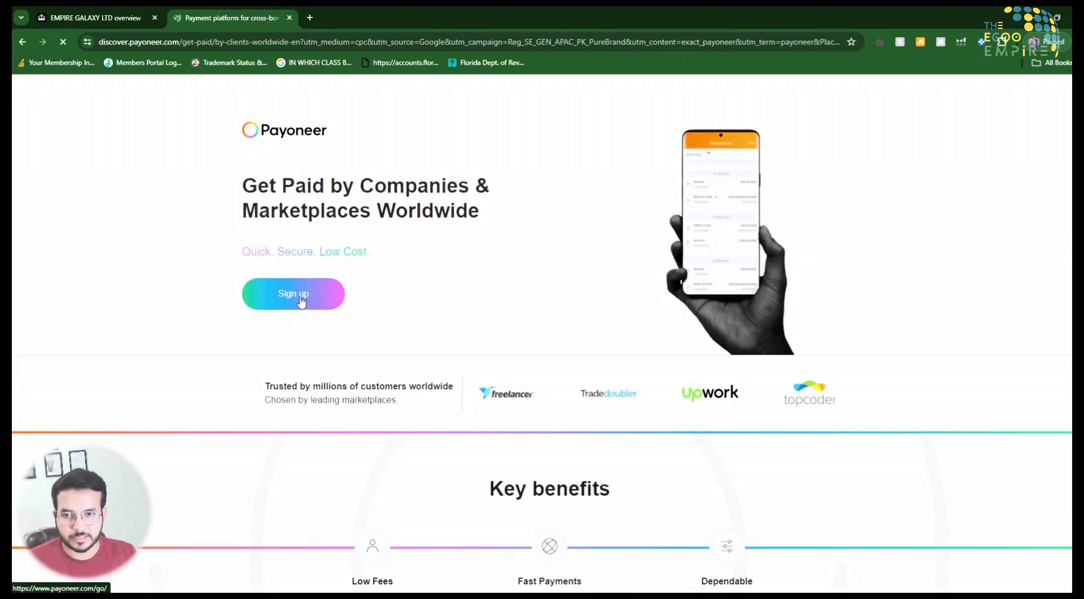
Start the Payoneer sign-up from the landing page to reach the account-type choices.
left_click(301, 299)
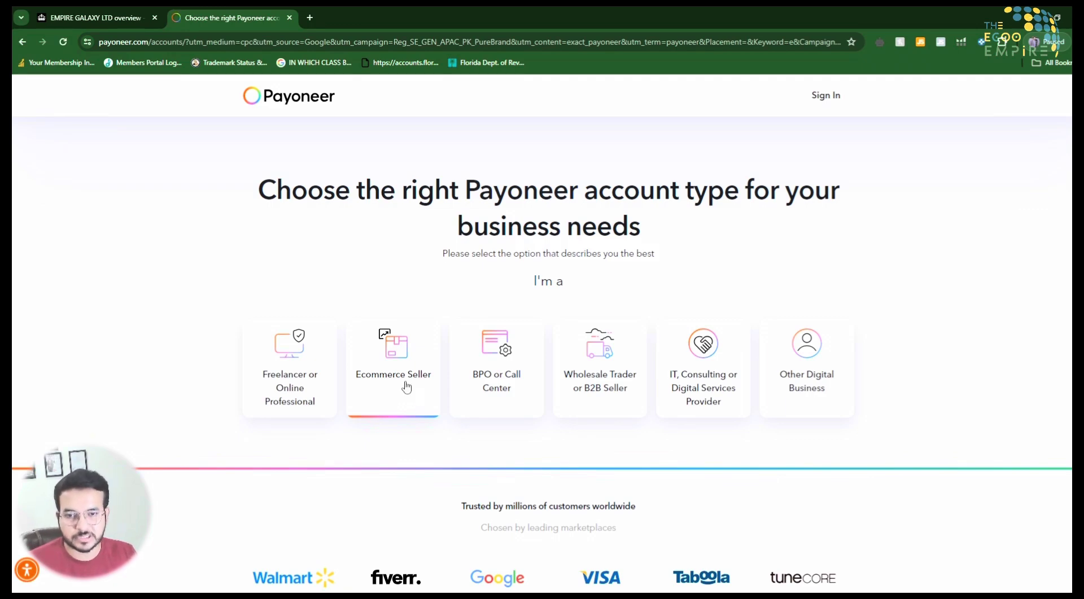
Choose Ecommerce Seller with 1 - 4,999 USD monthly payments and register for that account.
left_click(407, 387)
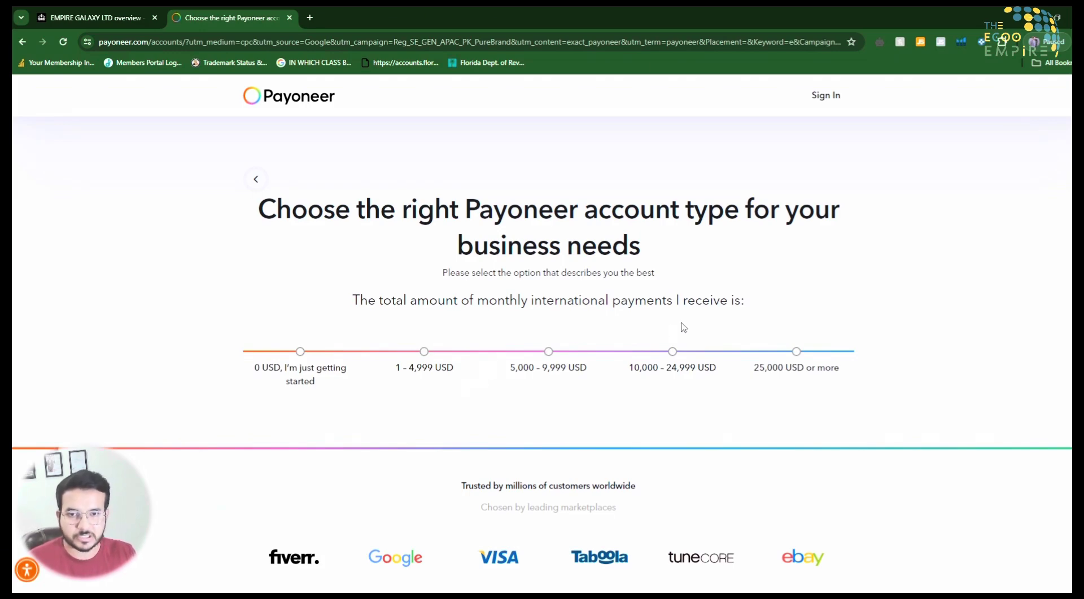
left_click(424, 353)
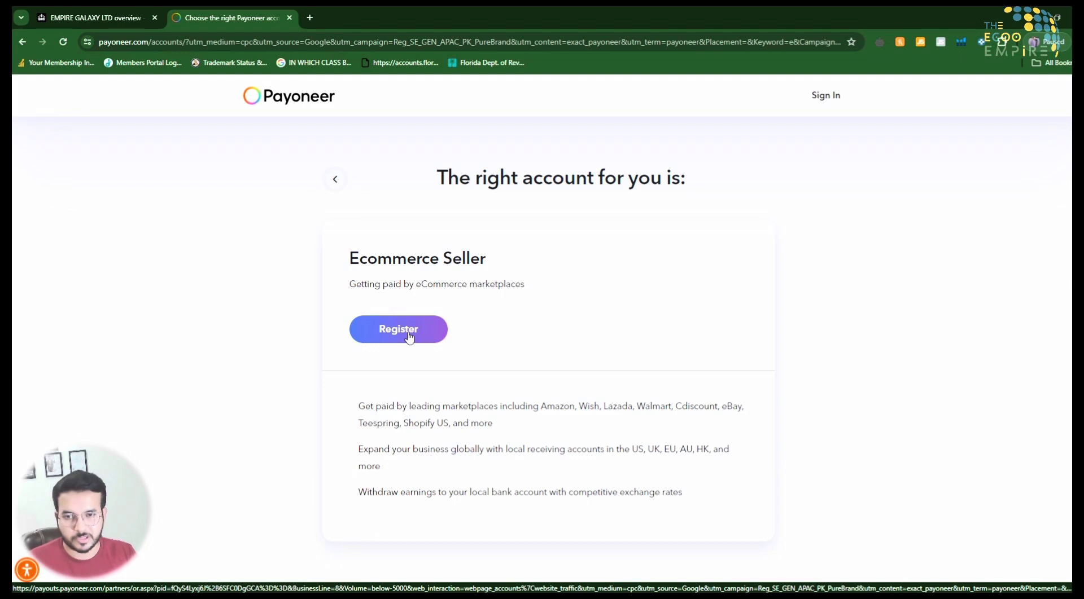
left_click(410, 338)
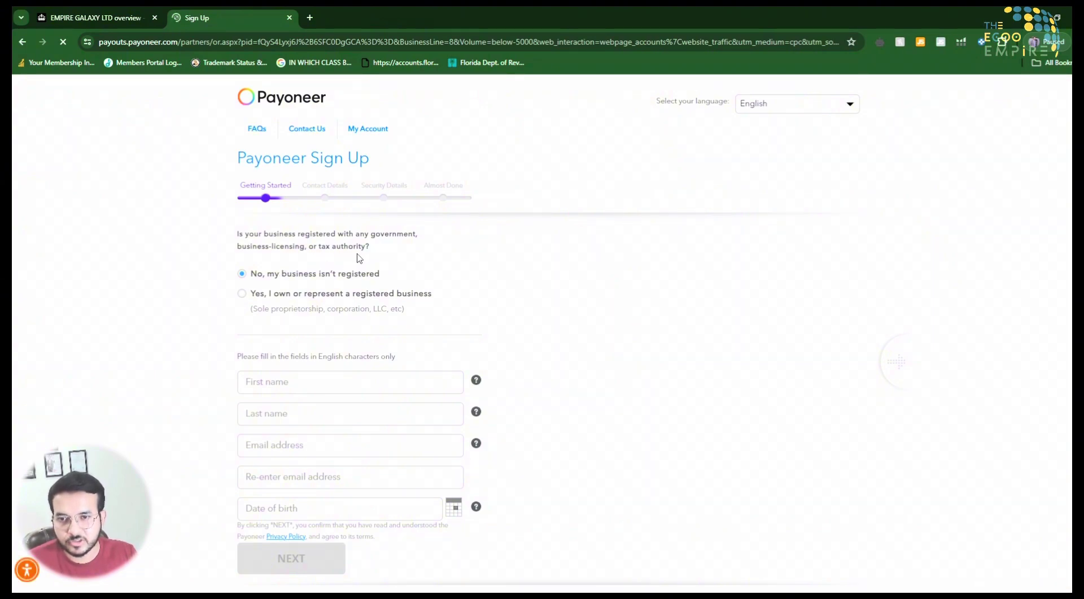
Select 'Yes, I own or represent a registered business' and scroll to the revealed business fields.
left_click(243, 294)
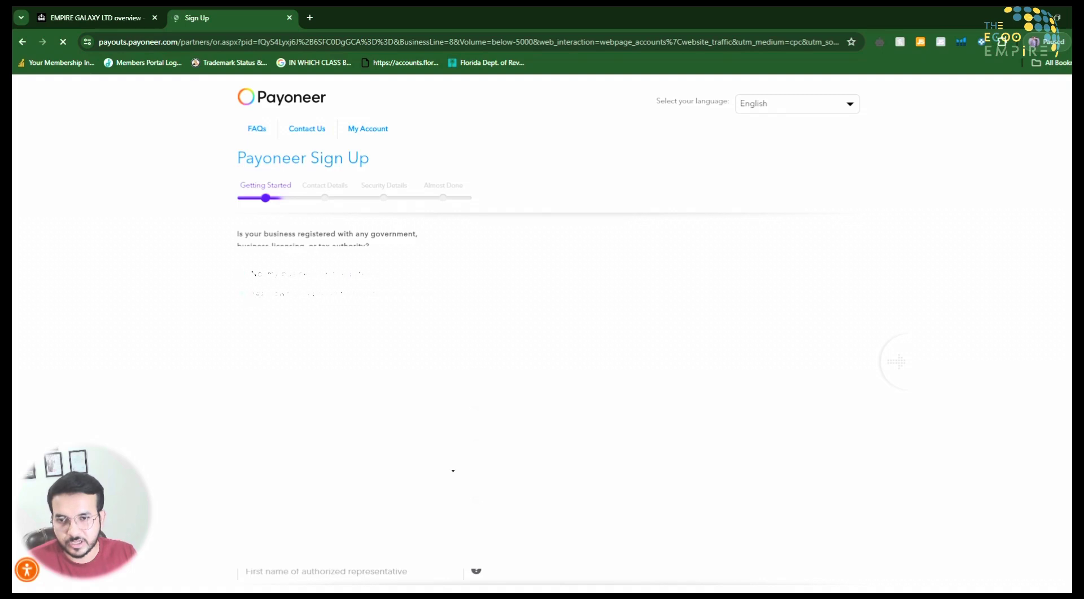
scroll(182, 317, "down", 1)
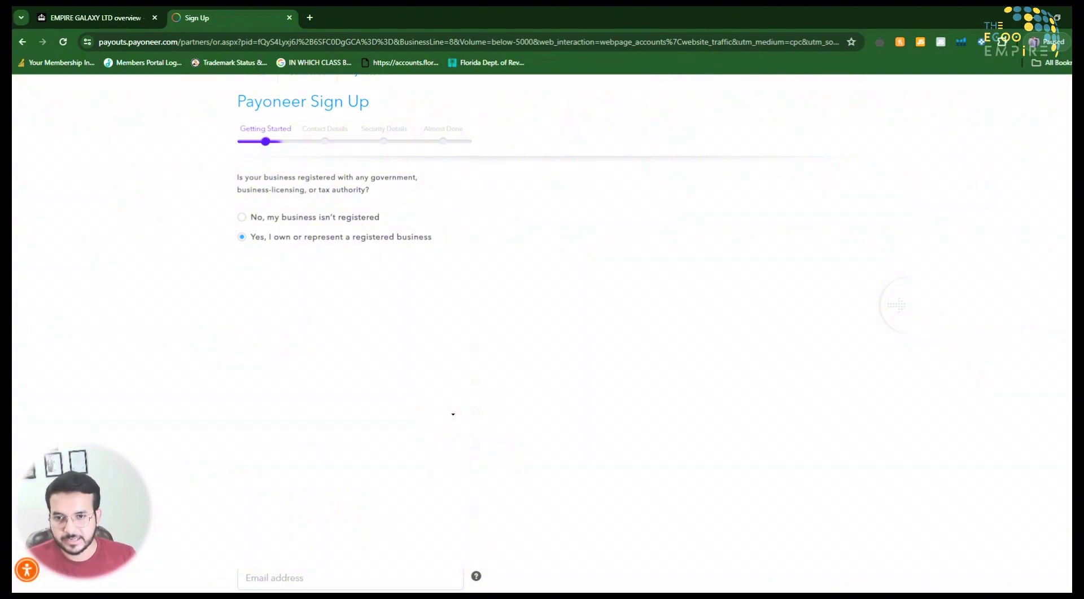
scroll(209, 409, "down", 2)
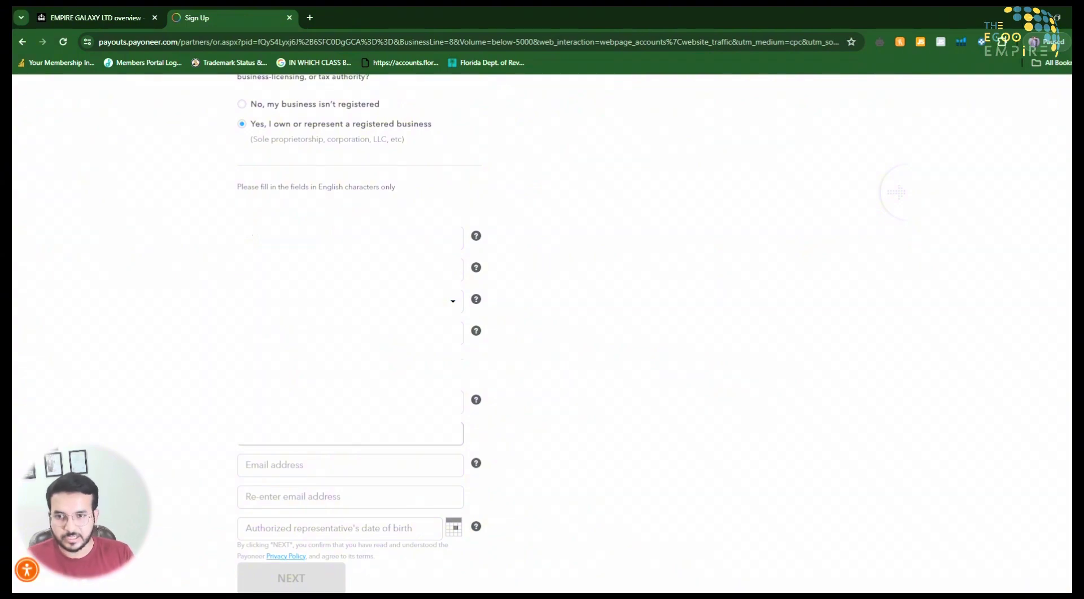
Enter the business email address and paste the same address into the re-enter email field.
left_click(328, 466)
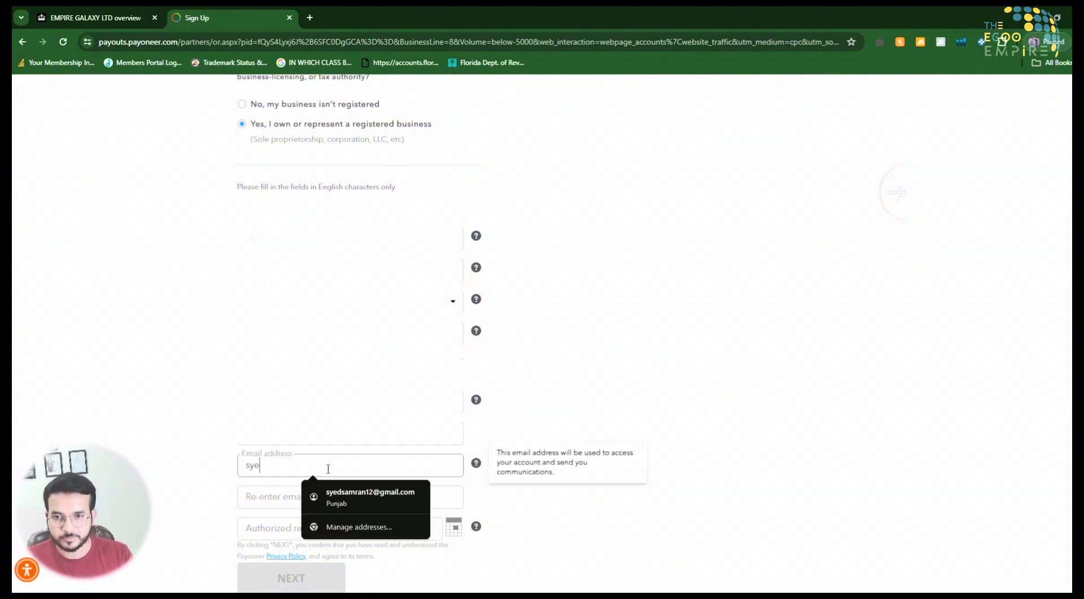
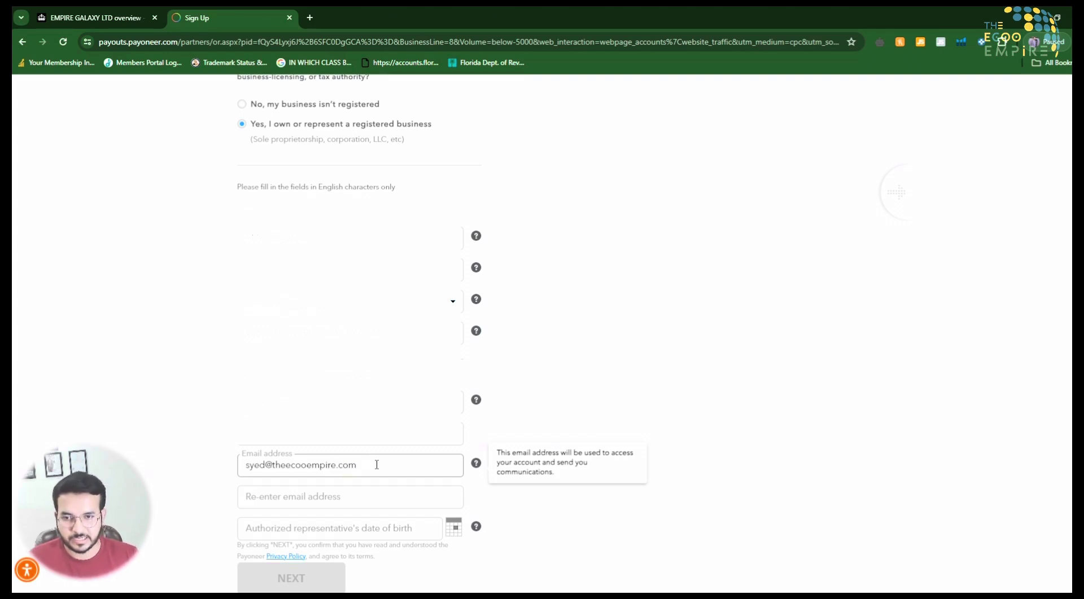
left_click_drag(376, 464, 217, 484)
left_click(215, 485)
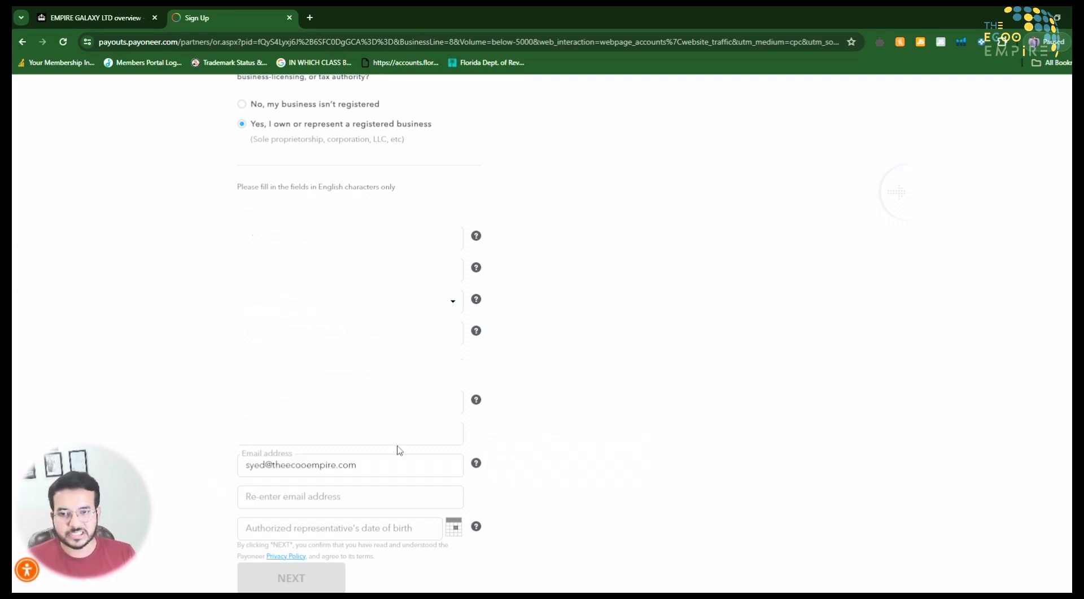
left_click_drag(387, 466, 246, 465)
key("ctrl+c")
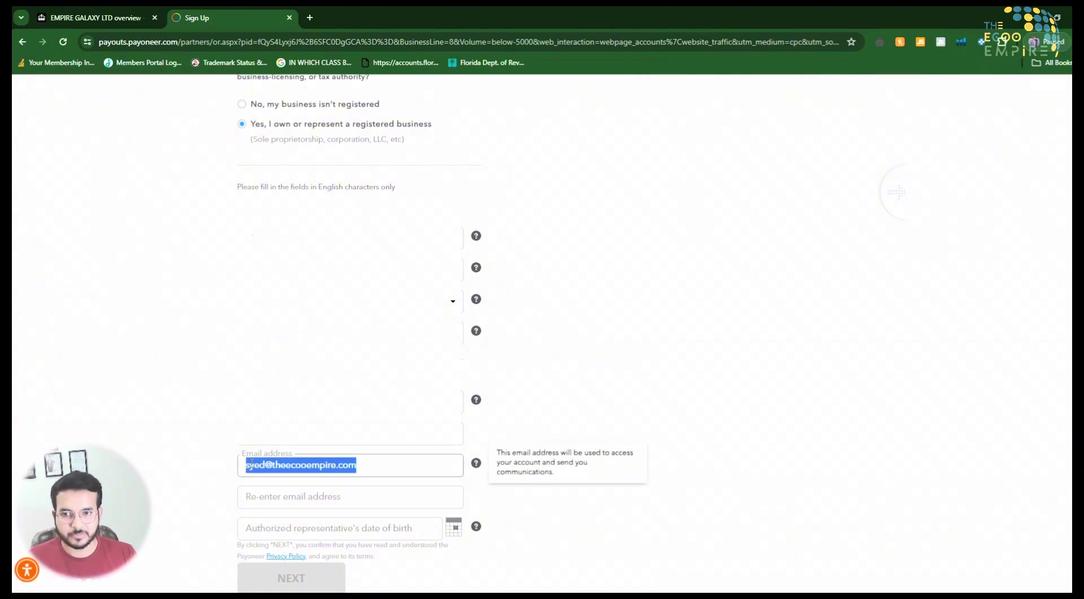
left_click(273, 493)
key("ctrl+v")
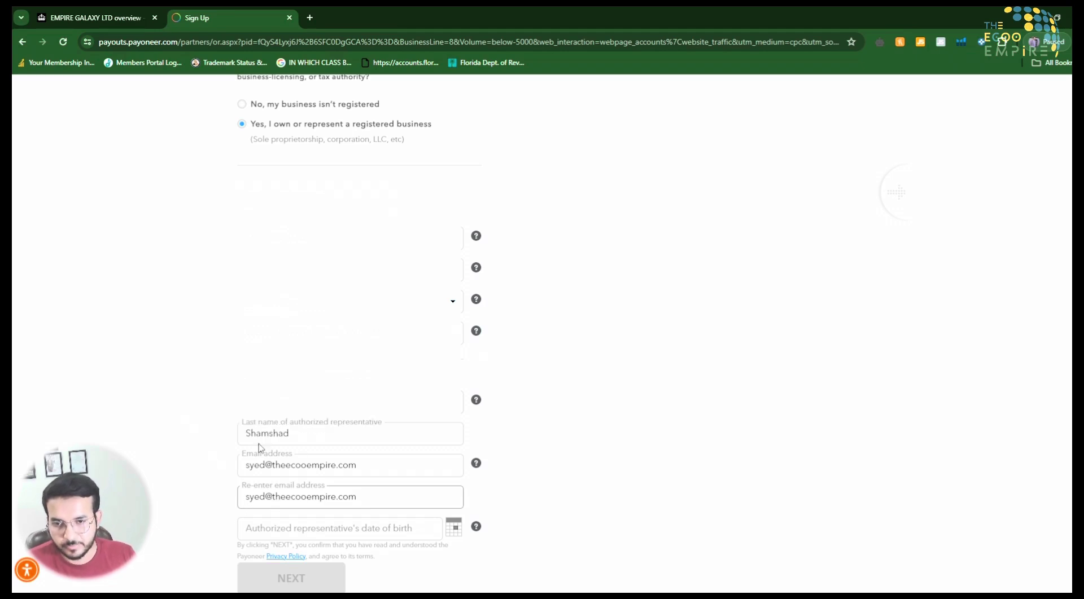
scroll(260, 449, "down", 1)
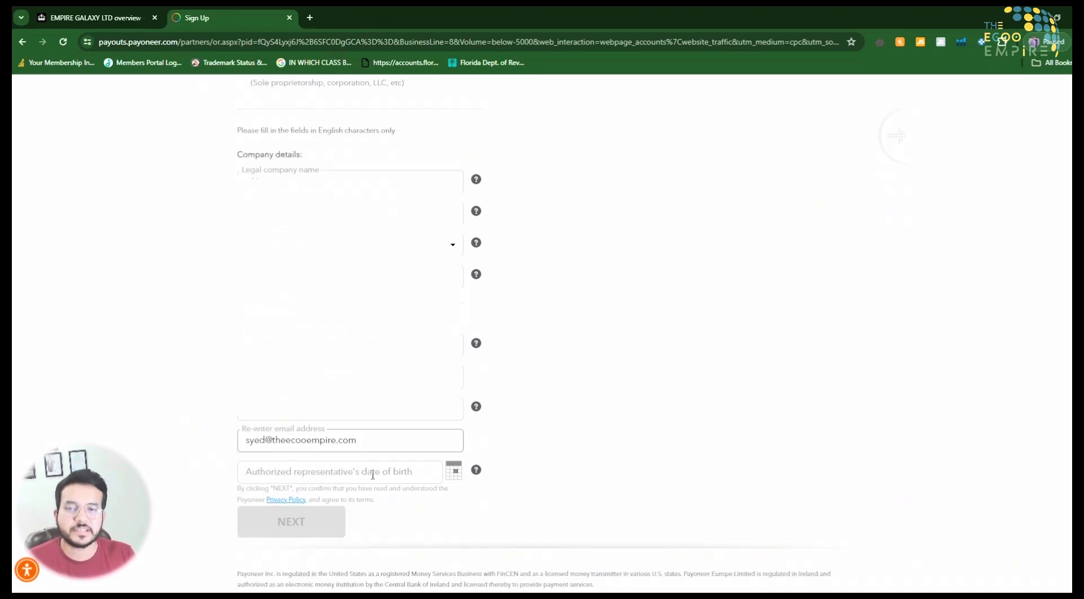
left_click(453, 478)
left_click(454, 474)
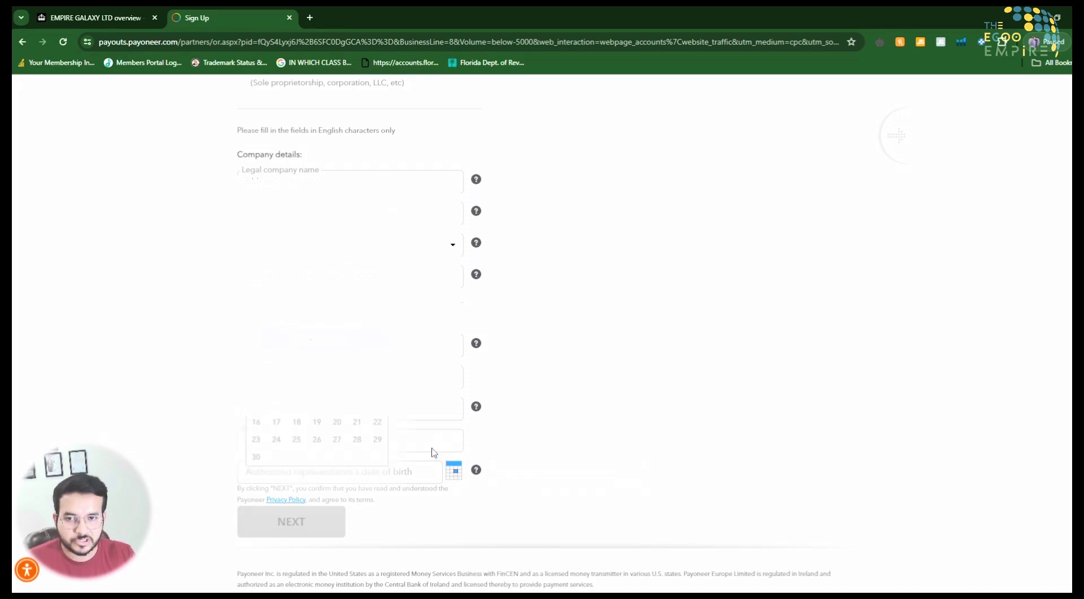
left_click(332, 409)
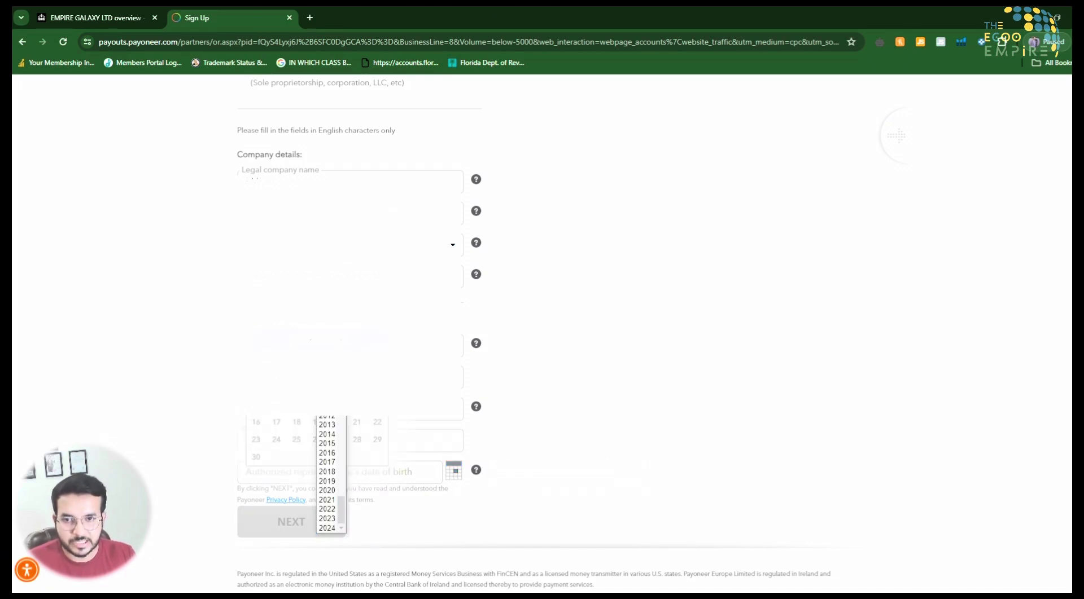
scroll(333, 451, "up", 3)
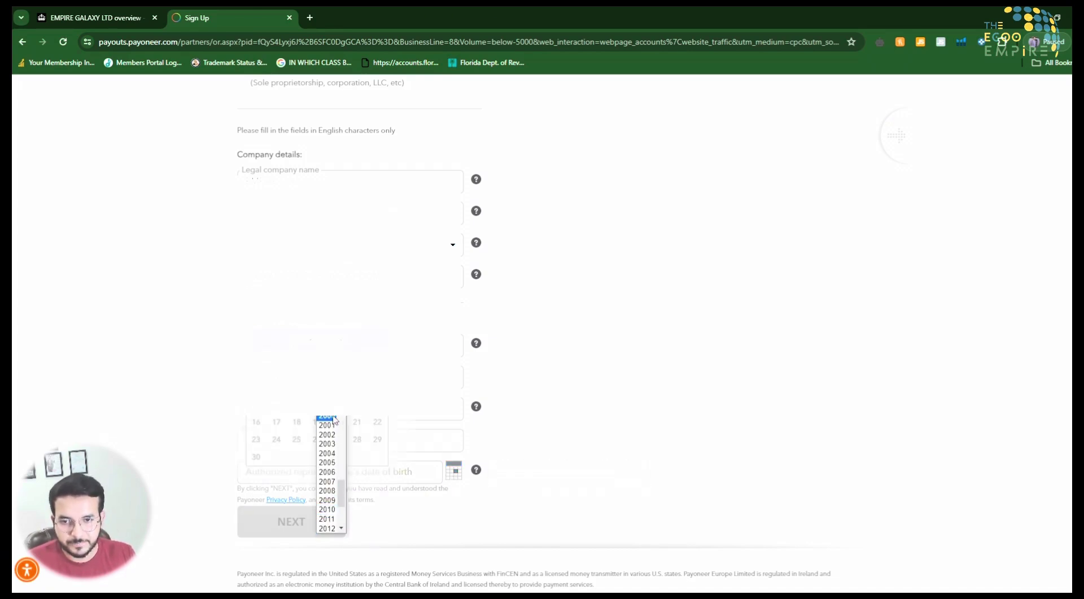
left_click(334, 418)
left_click(296, 409)
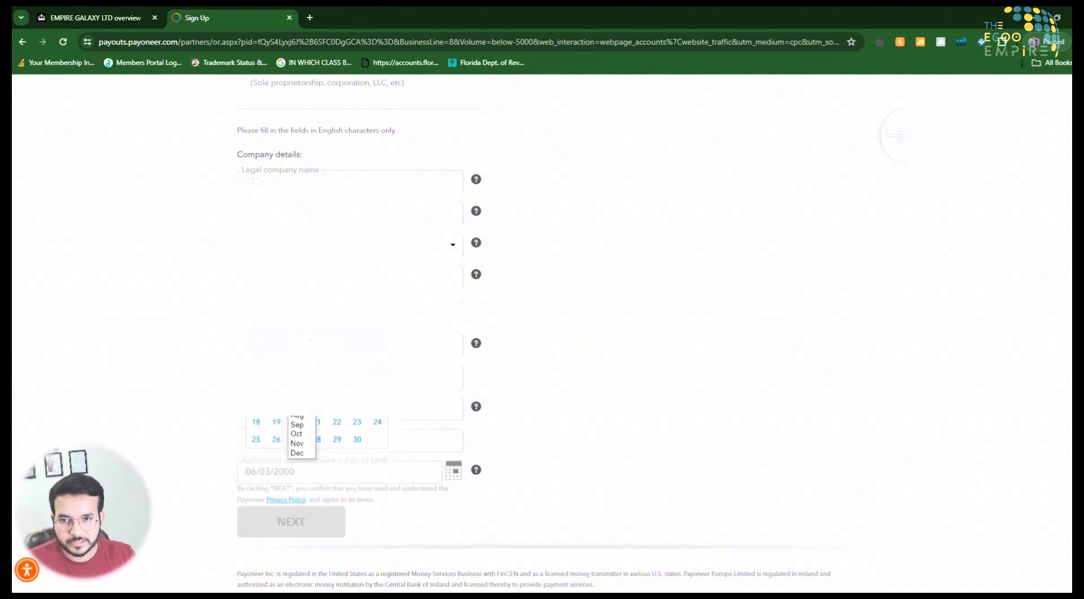
left_click(297, 360)
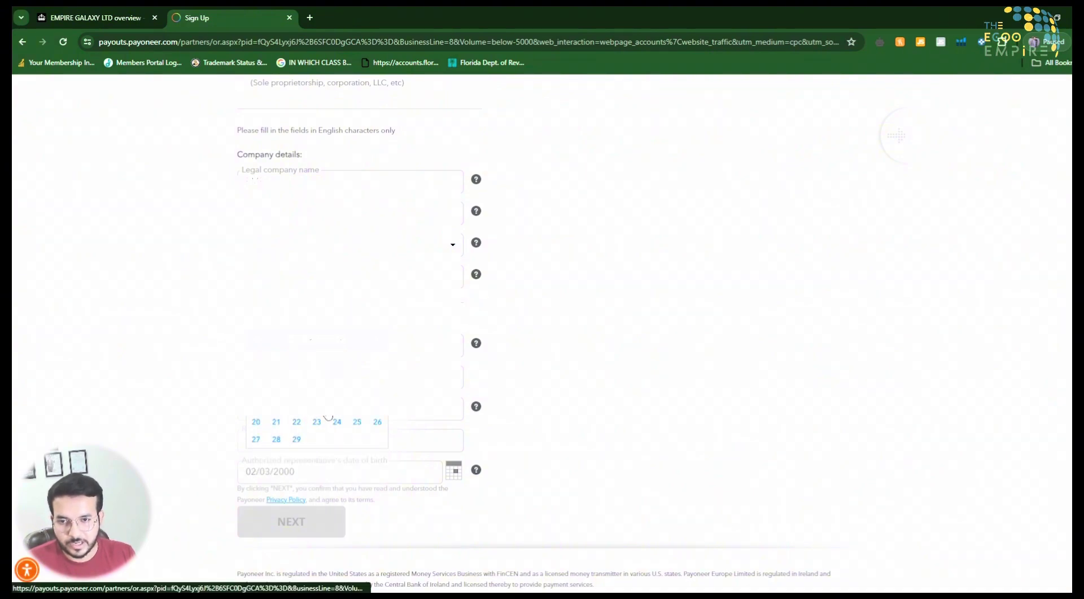
left_click(337, 404)
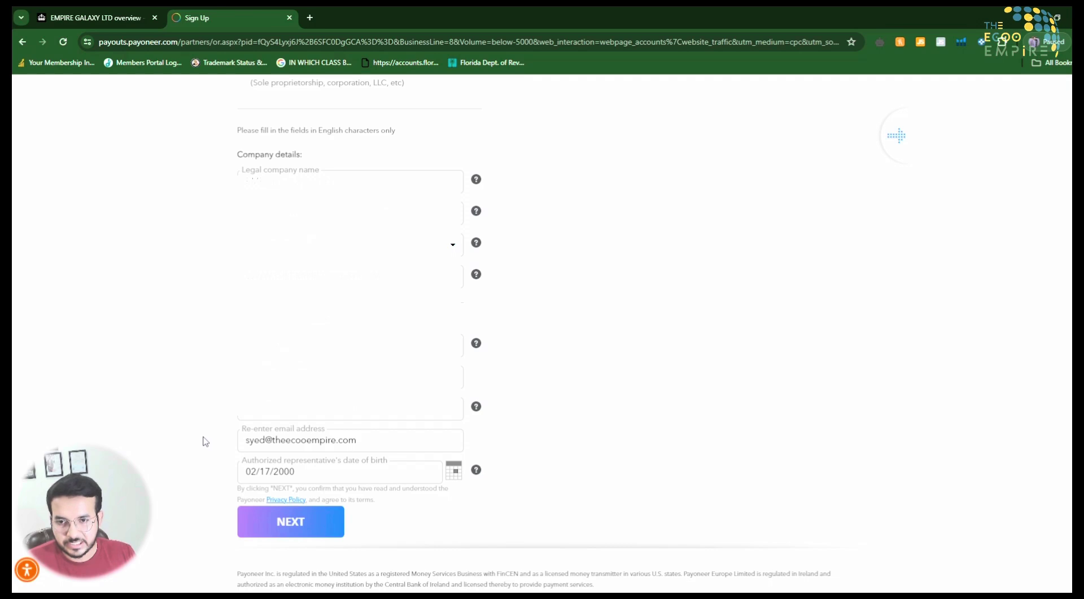
left_click(301, 527)
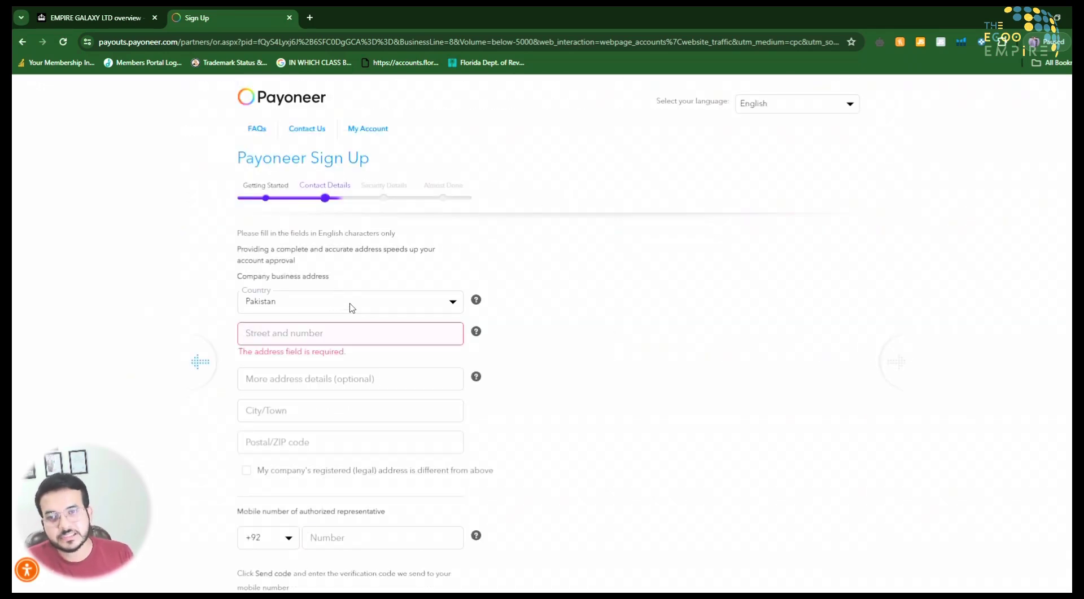
Change the business address country from Pakistan to United Kingdom, making the dialling code +44.
left_click(350, 308)
scroll(344, 208, "down", 12)
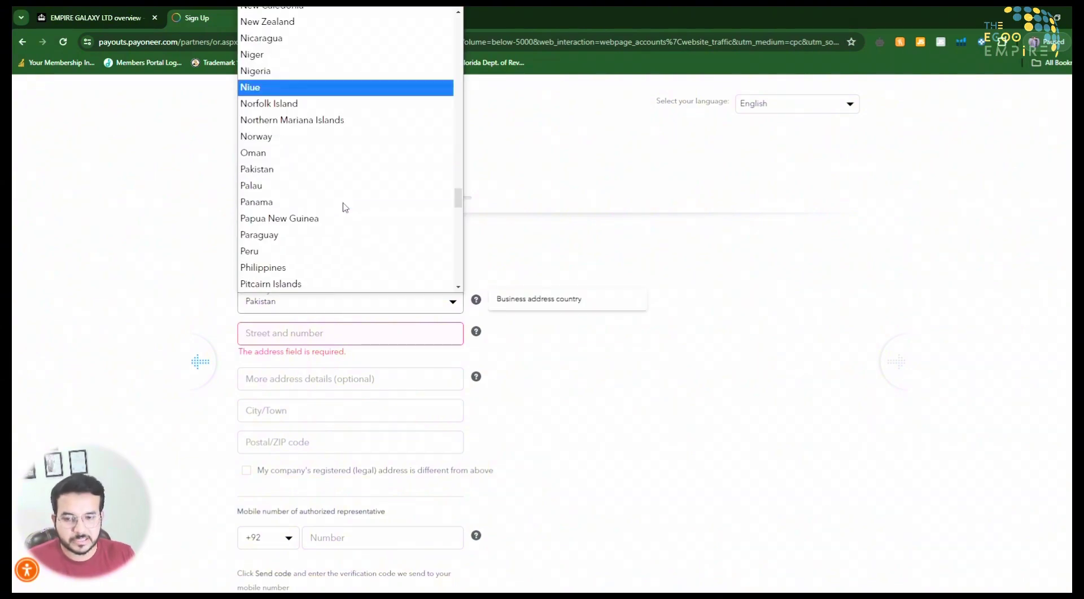
scroll(343, 233, "down", 2)
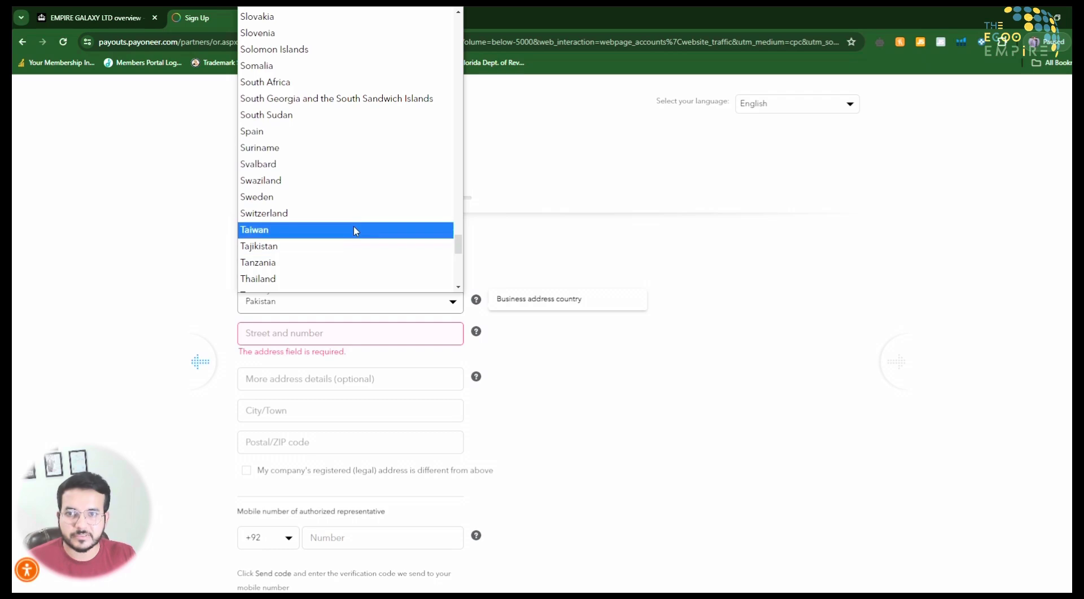
scroll(353, 226, "up", 5)
scroll(353, 232, "up", 4)
scroll(354, 232, "down", 18)
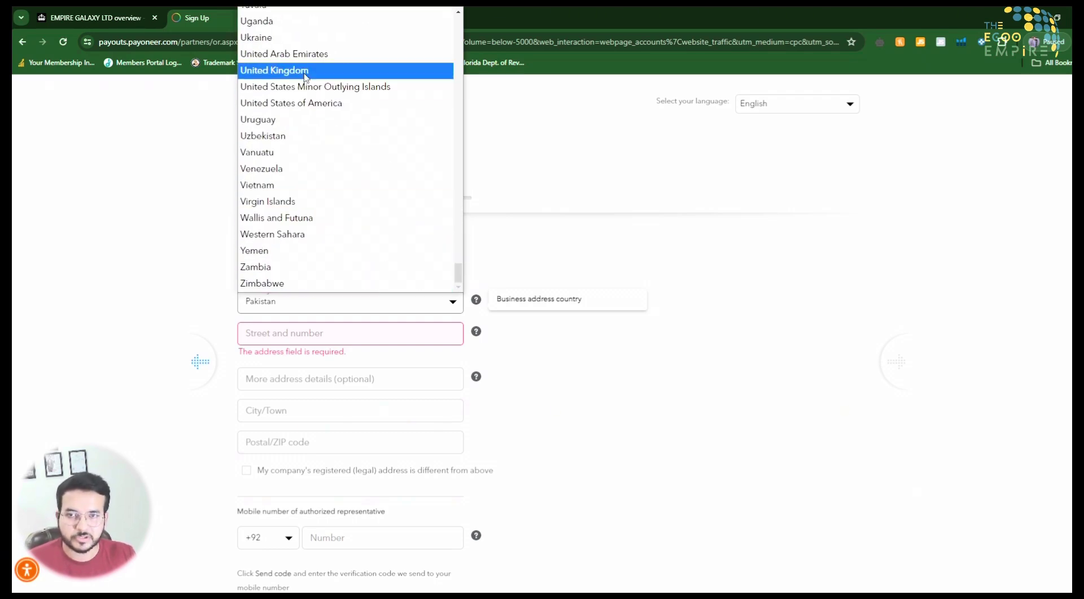
left_click(305, 71)
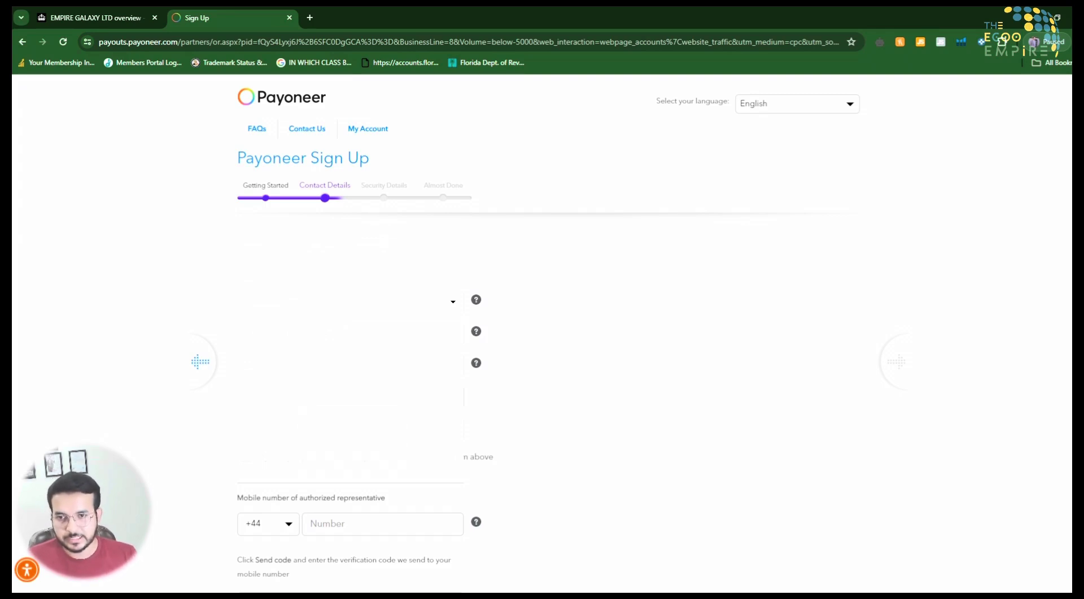
left_click(350, 430)
key("ctrl+v")
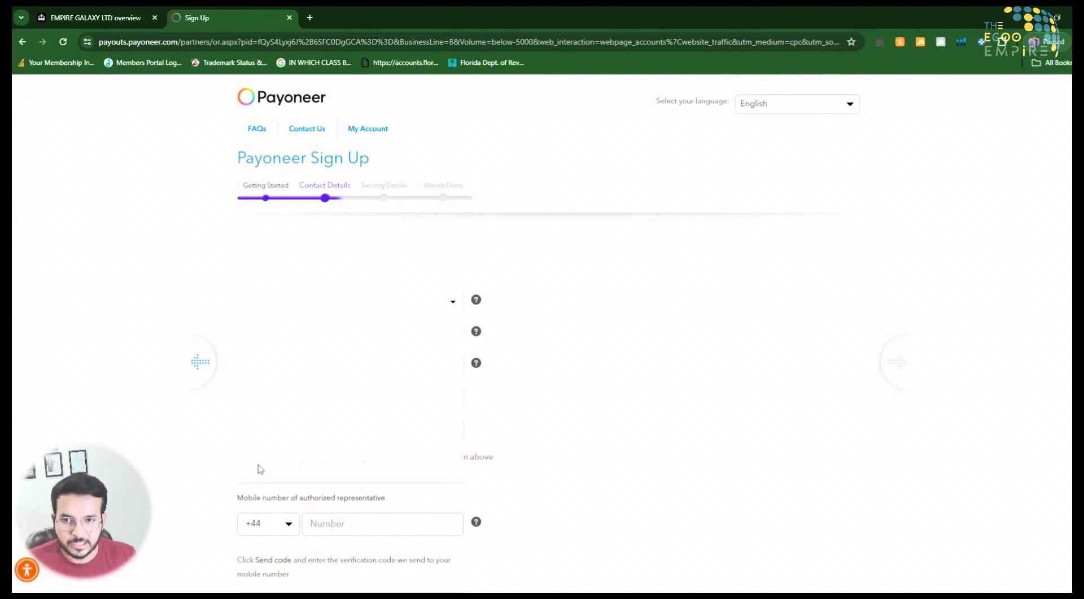
scroll(479, 334, "down", 1)
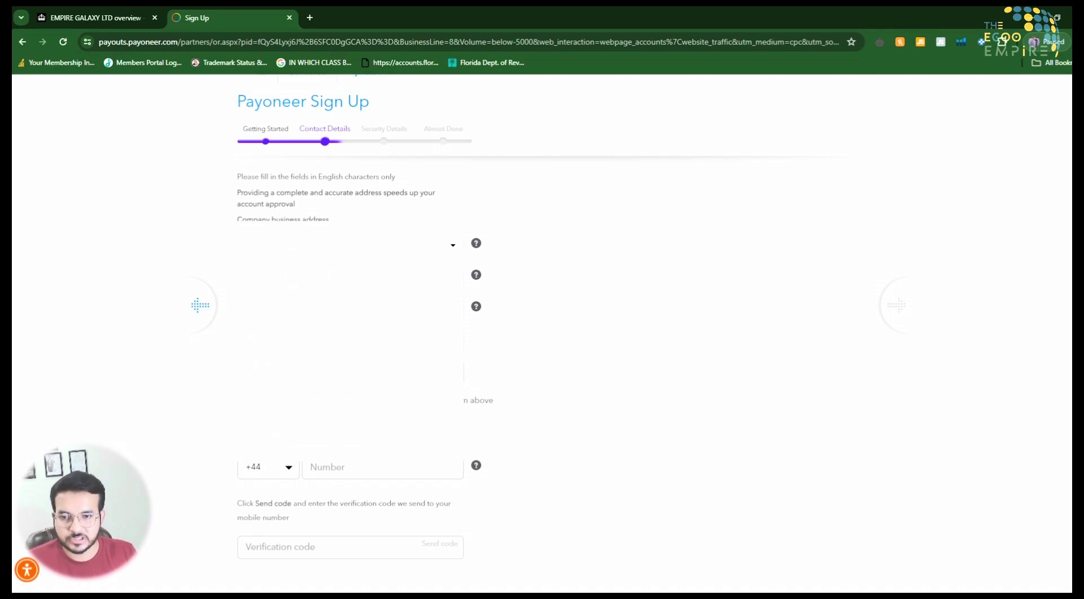
Enter the representative's mobile number and request a verification code for it.
left_click(343, 474)
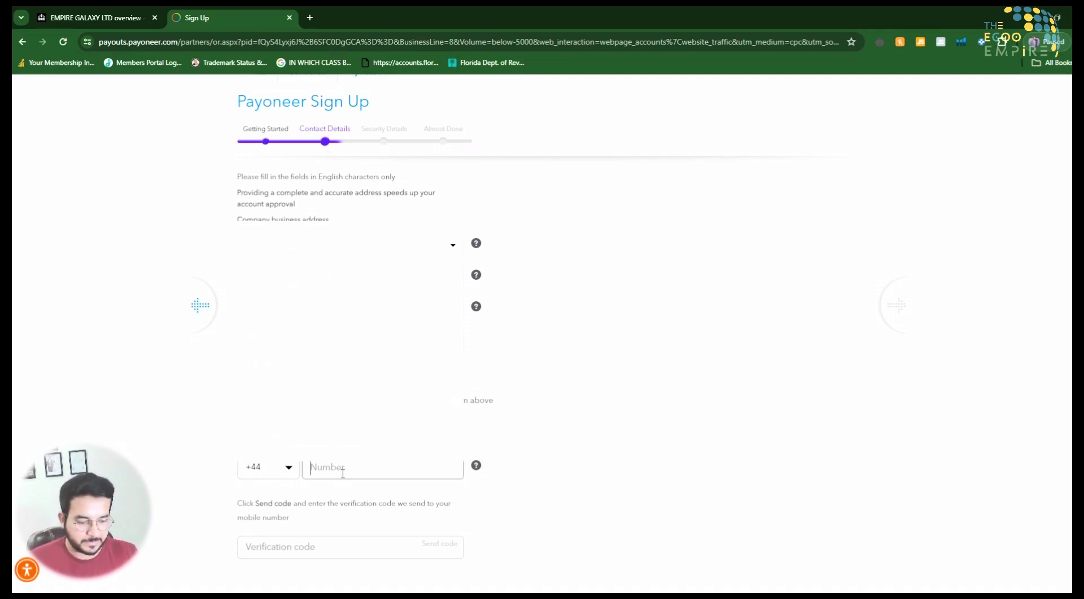
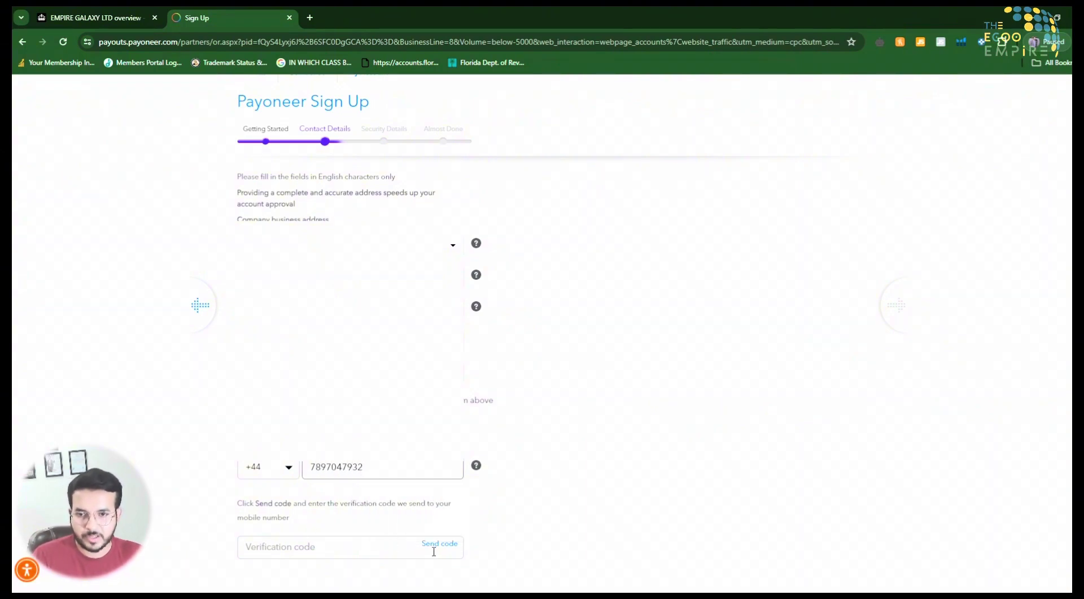
left_click(439, 545)
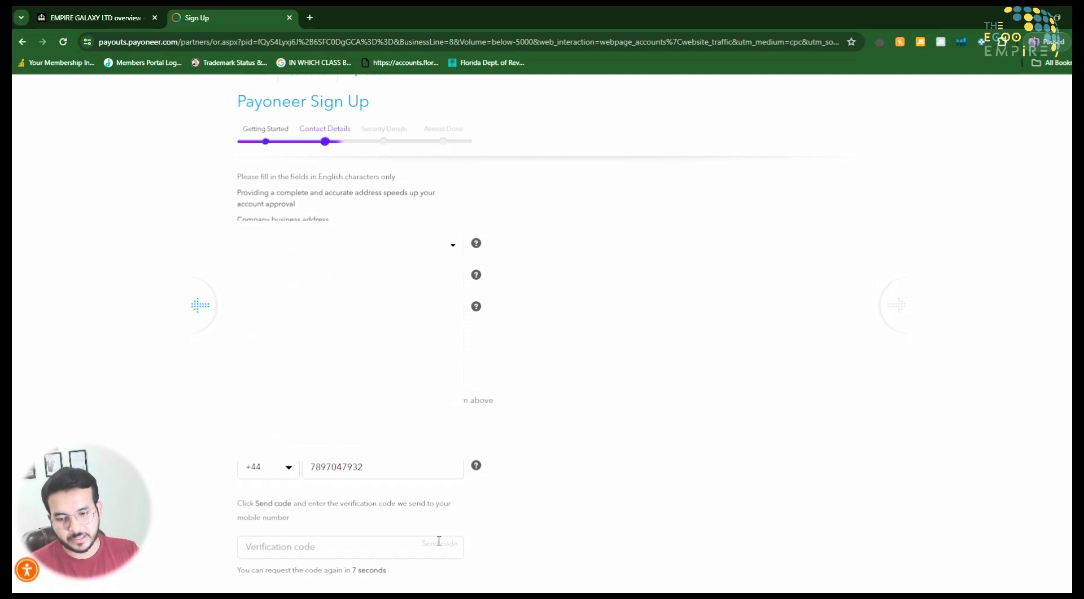
Enter the received SMS verification code and continue to the Security Details step.
left_click(317, 551)
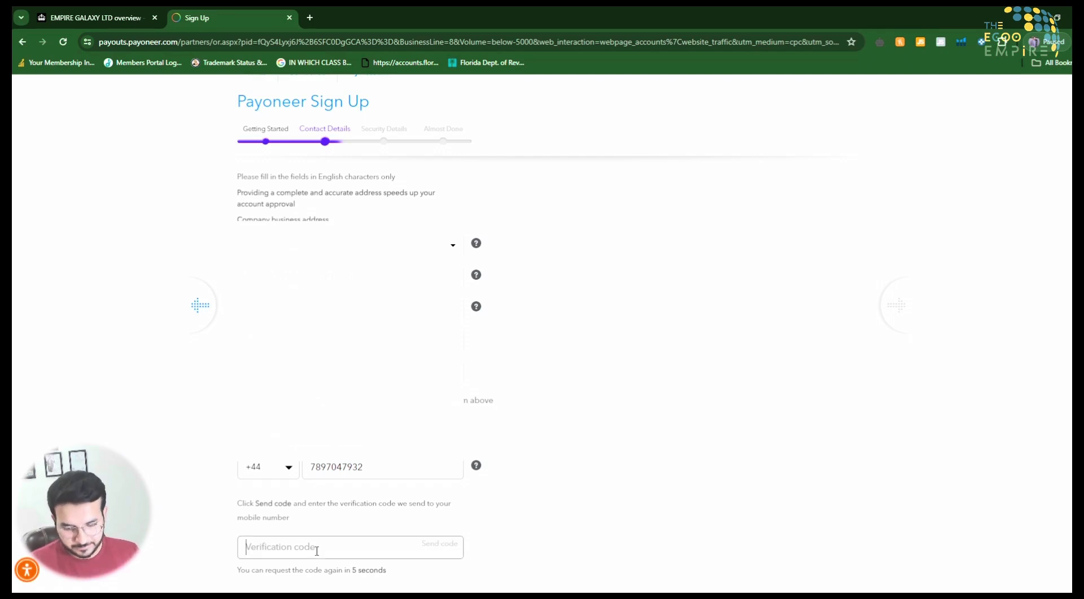
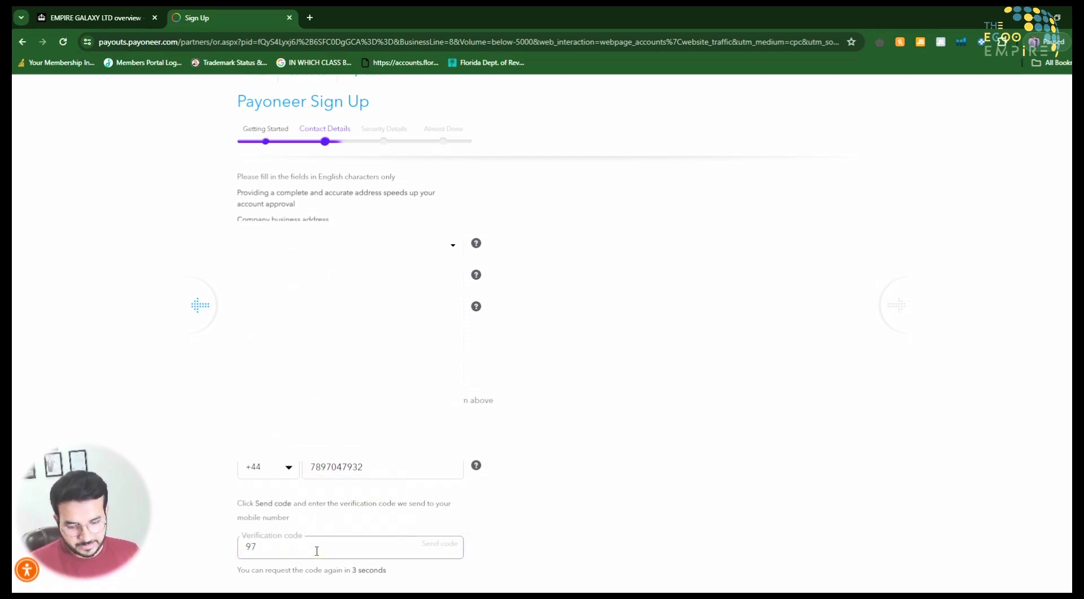
scroll(316, 552, "down", 2)
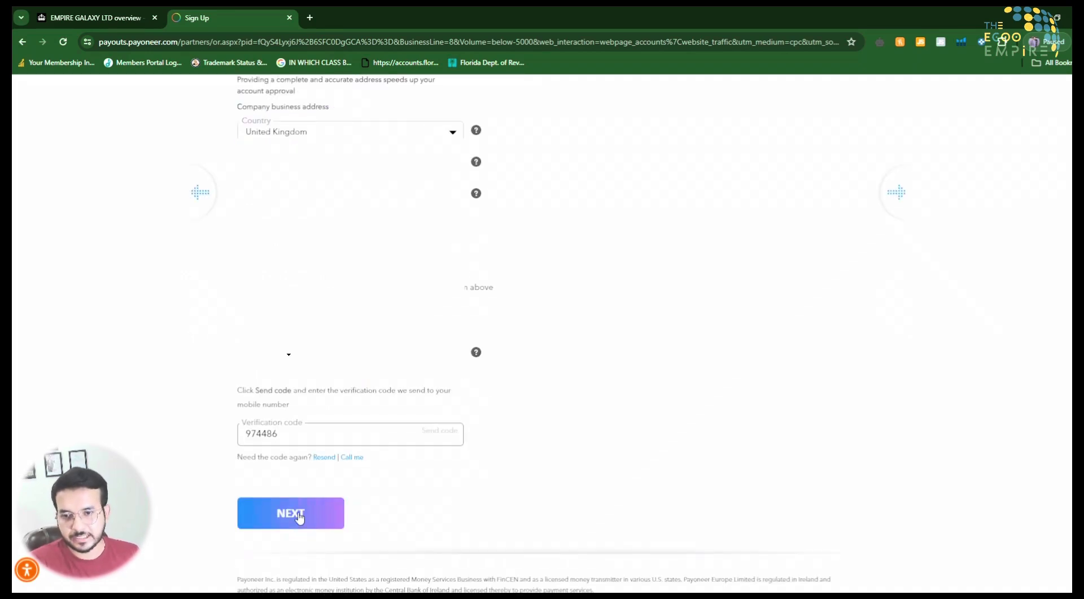
left_click(298, 515)
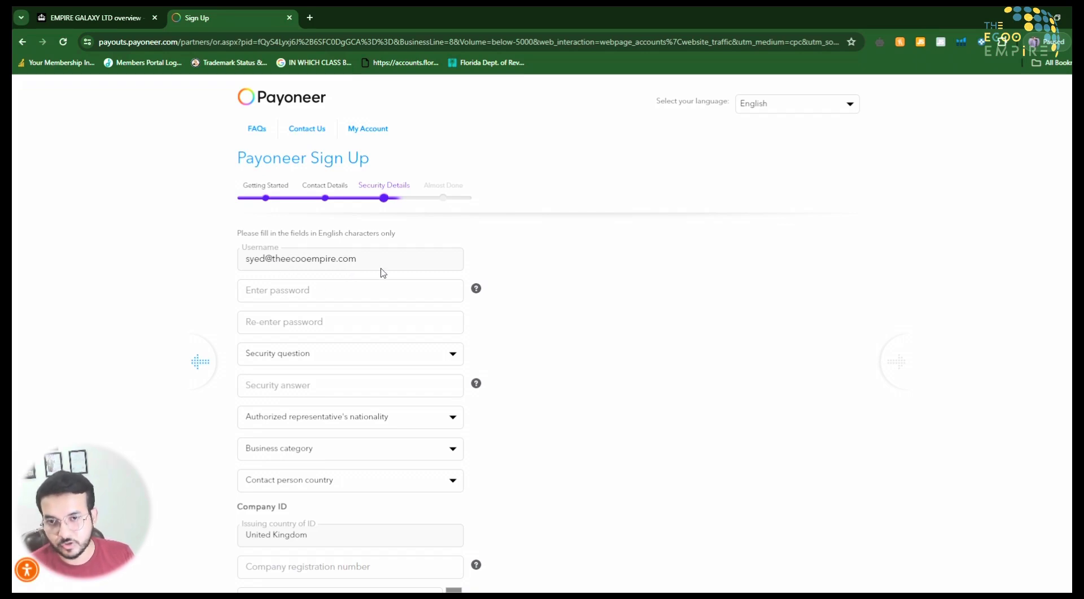
Enter the account password and repeat it in the confirmation field.
left_click(365, 296)
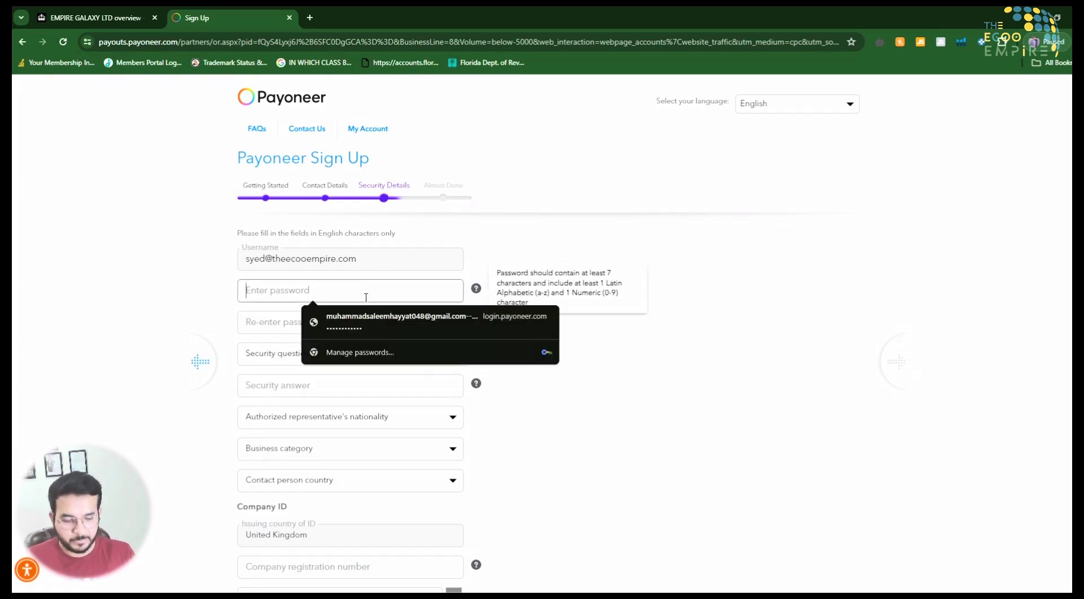
type("••••••")
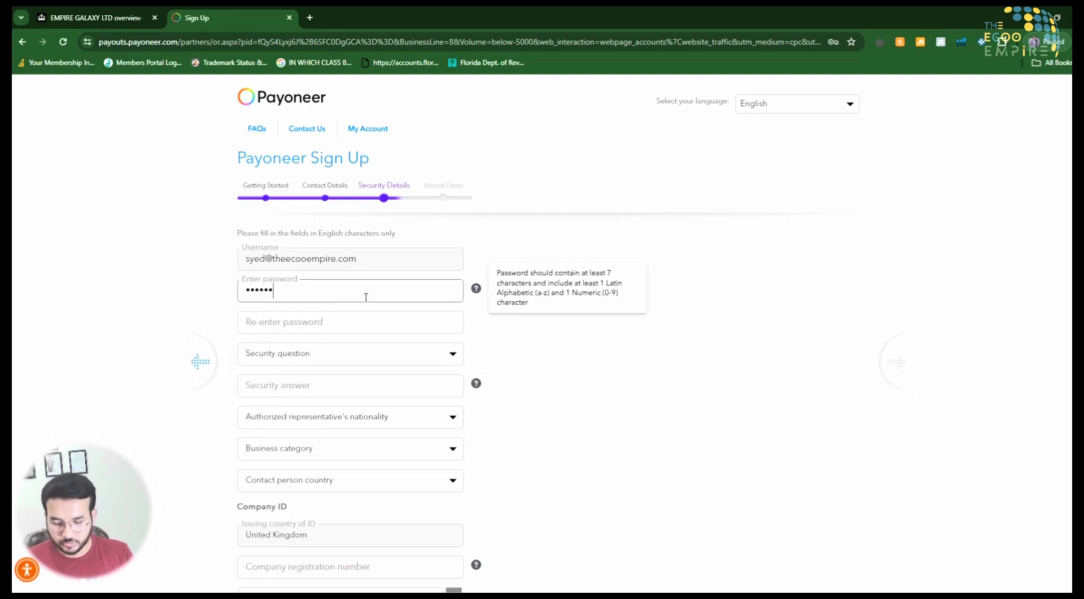
type("••••")
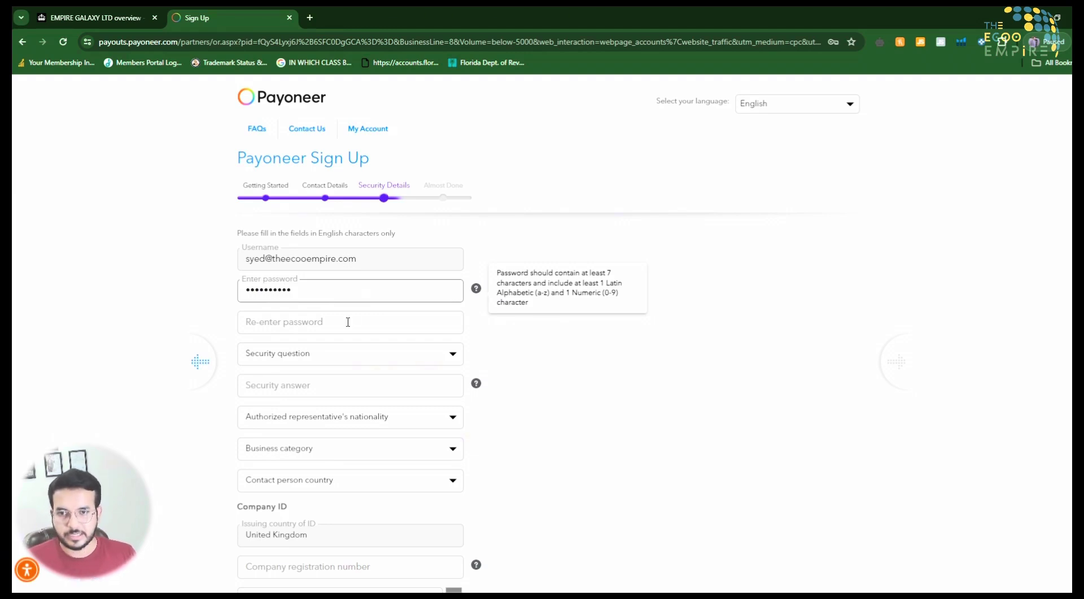
left_click(348, 322)
type("•••••••")
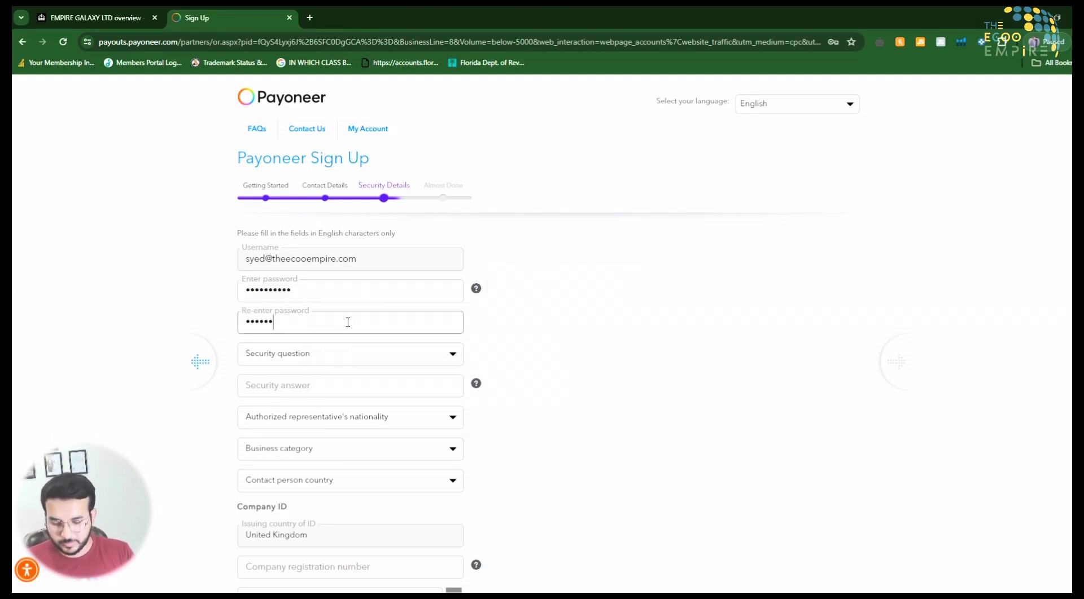
type("•••")
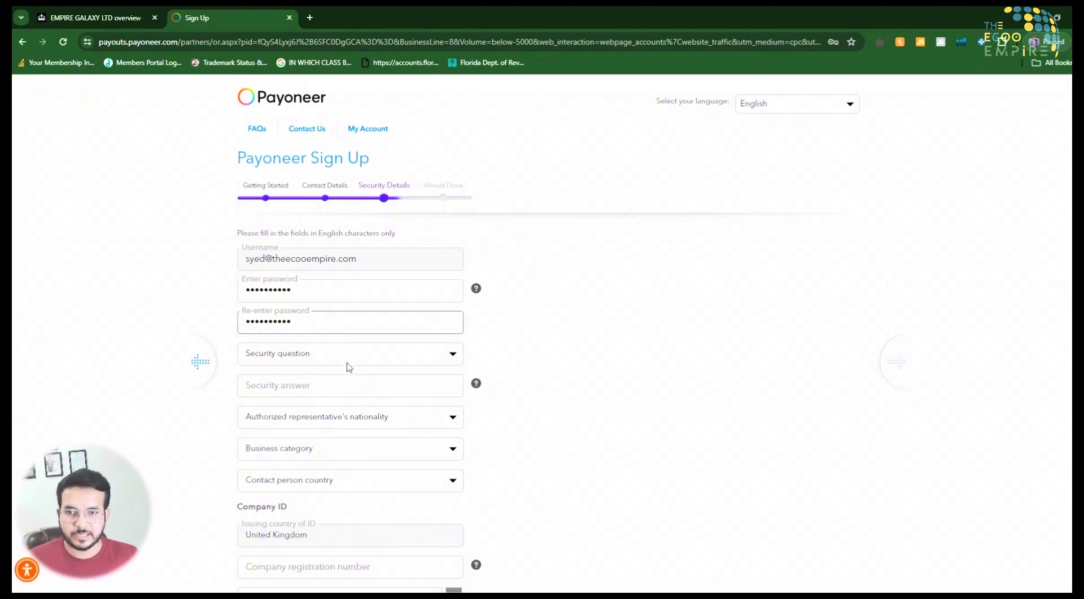
left_click(348, 363)
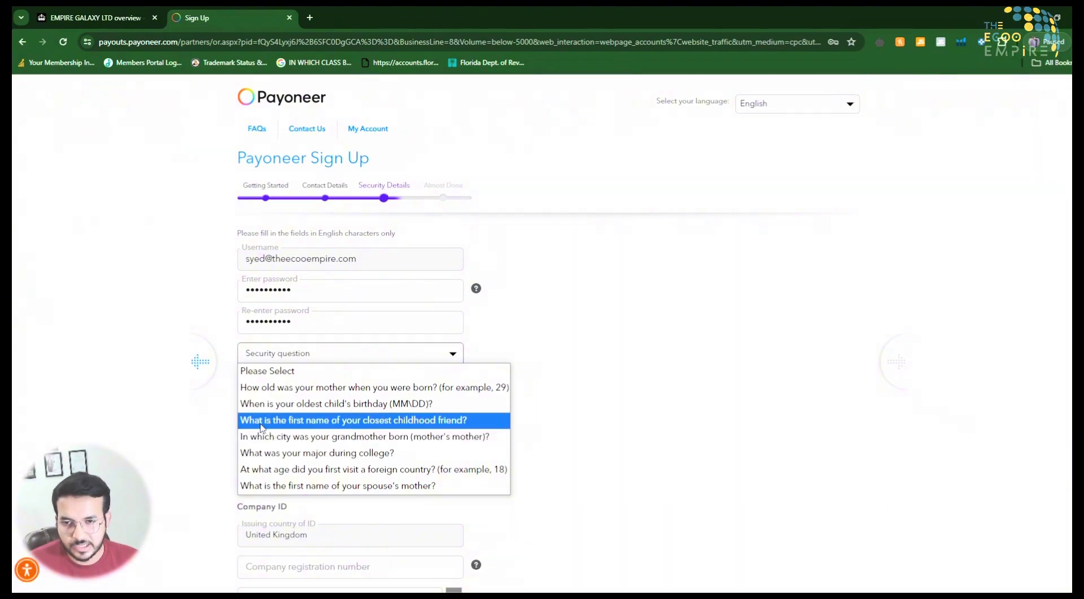
Choose the closest childhood friend security question and enter its answer.
left_click(406, 420)
left_click(311, 385)
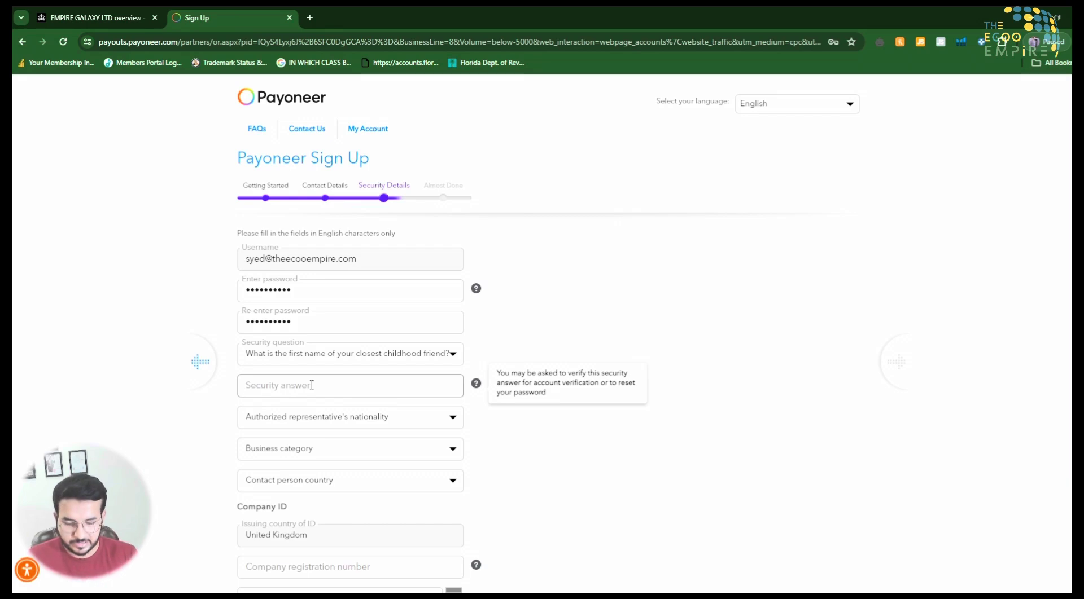
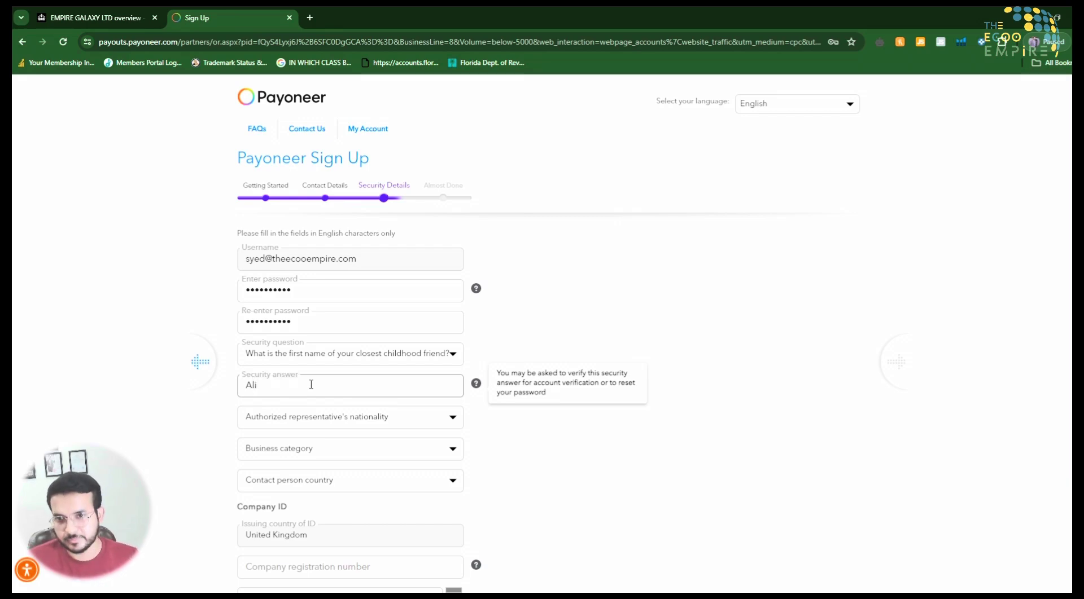
left_click(219, 415)
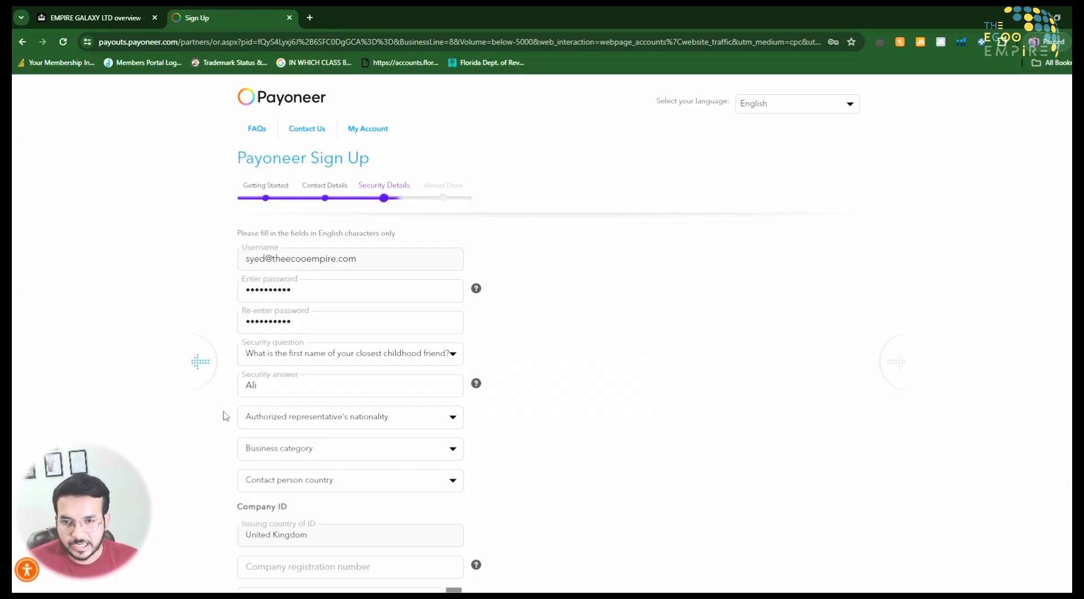
Set nationality to Pakistan and business category to Sale of Physical Goods.
left_click(306, 420)
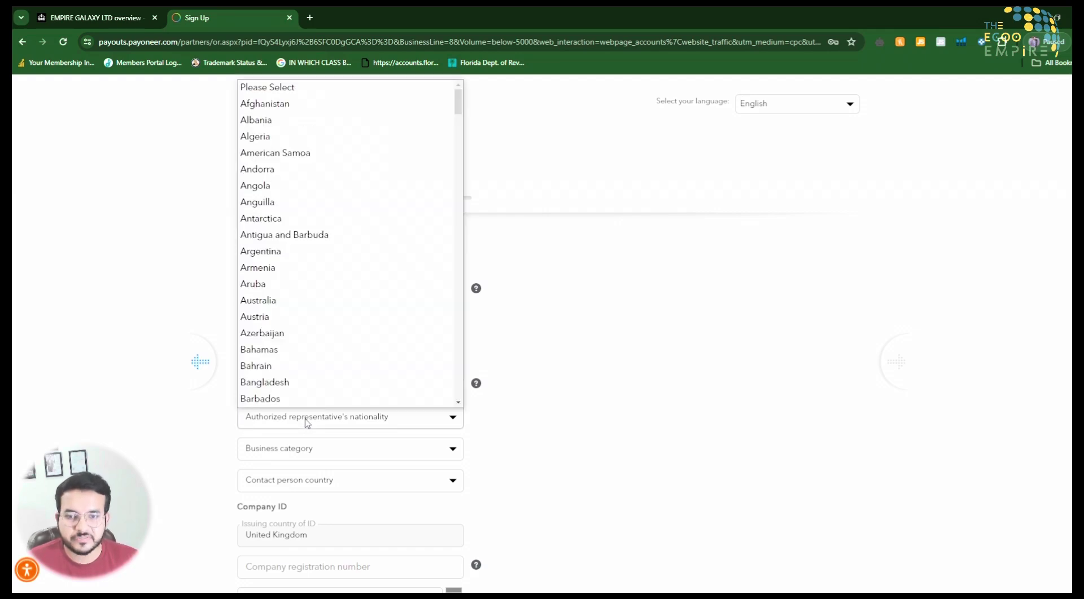
key("p")
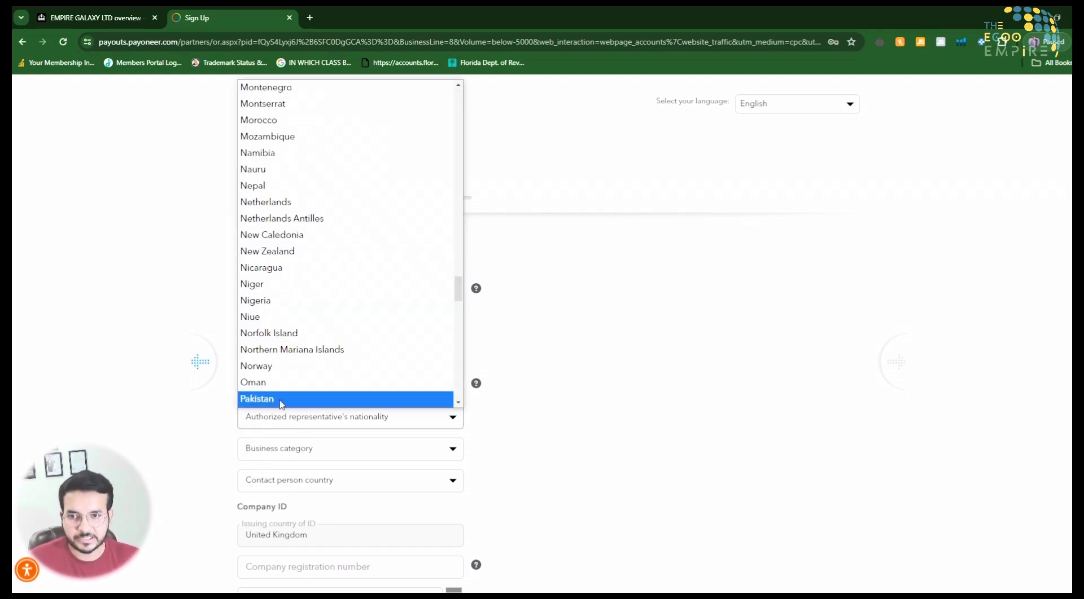
left_click(283, 401)
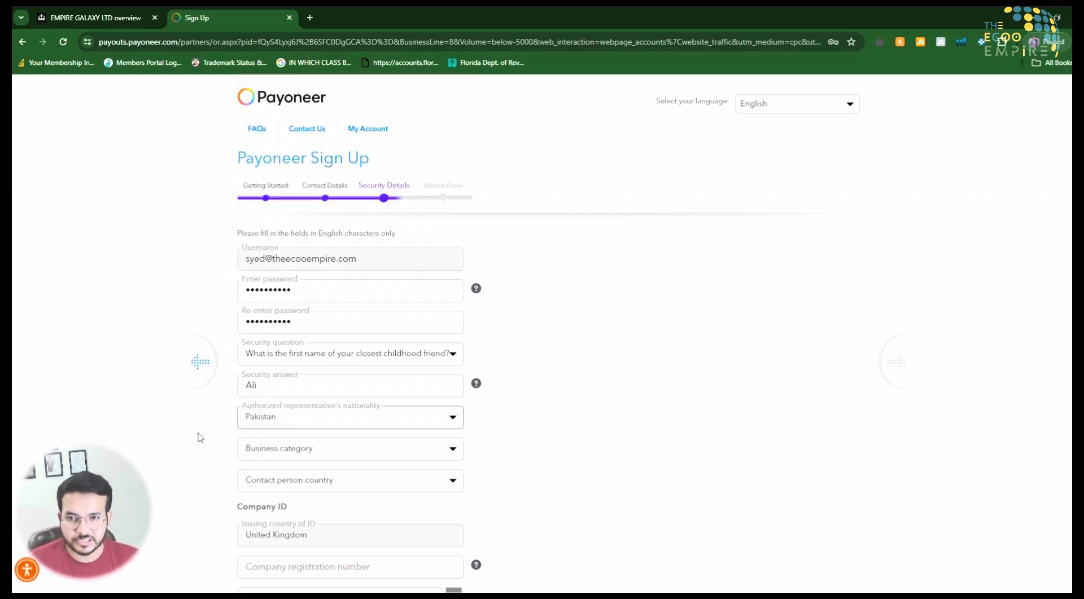
left_click(305, 450)
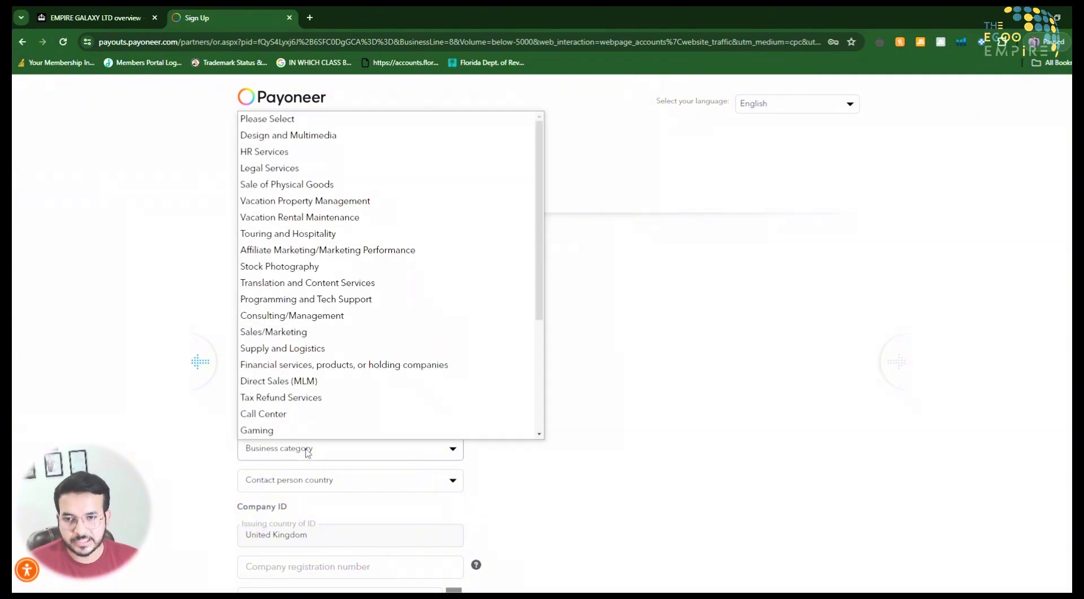
scroll(333, 384, "down", 5)
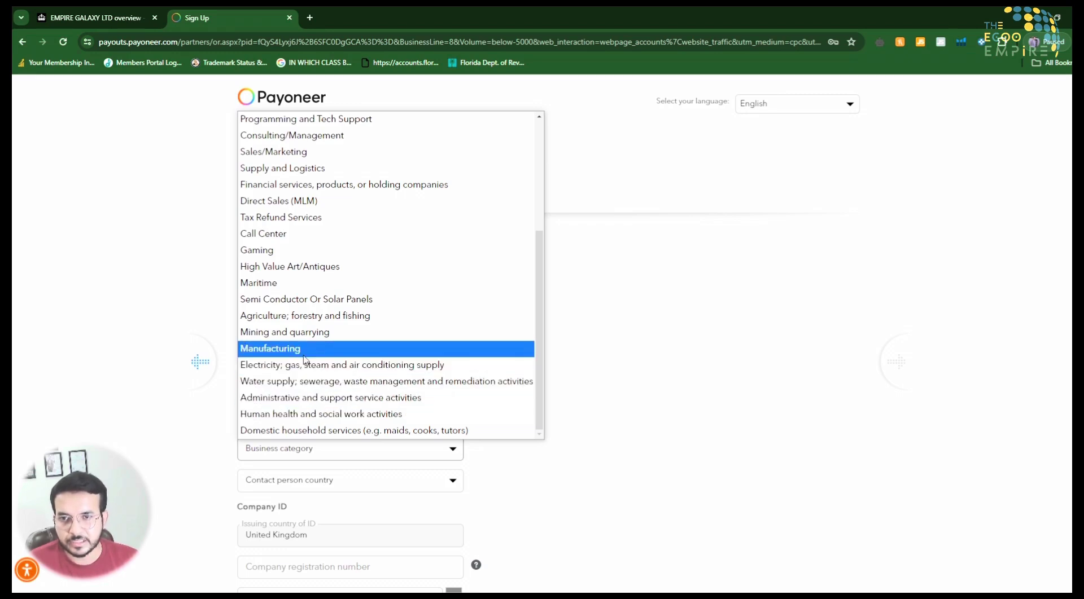
scroll(304, 359, "up", 5)
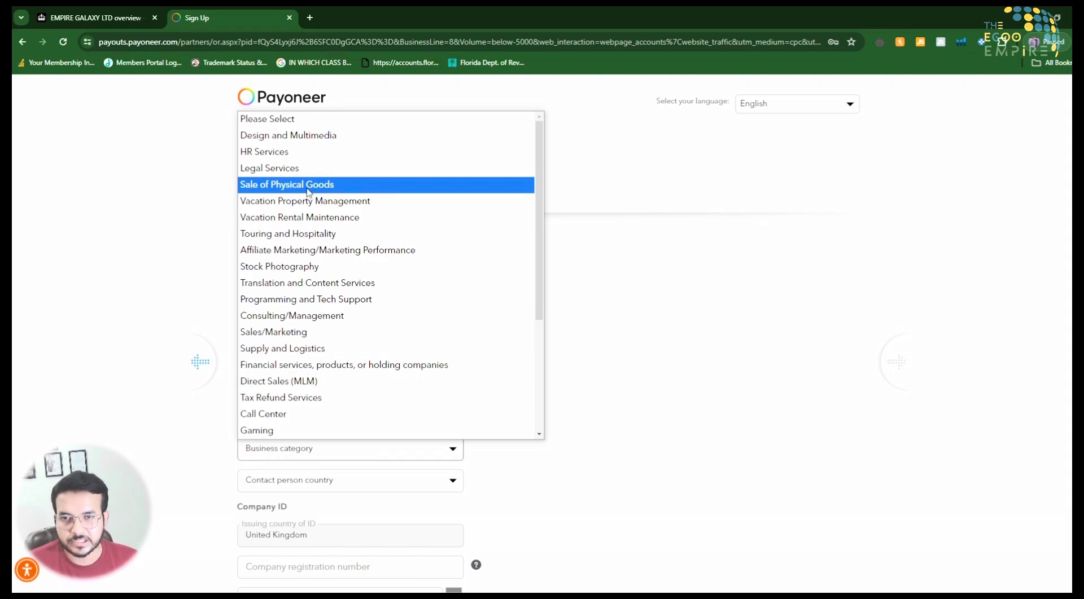
left_click(319, 186)
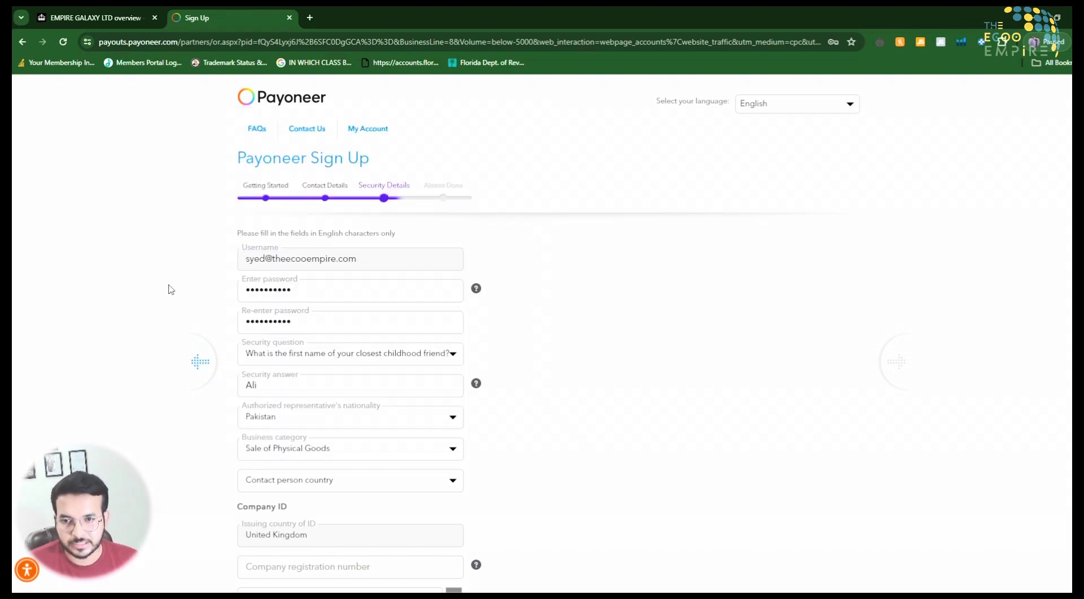
scroll(170, 290, "down", 1)
scroll(168, 289, "down", 1)
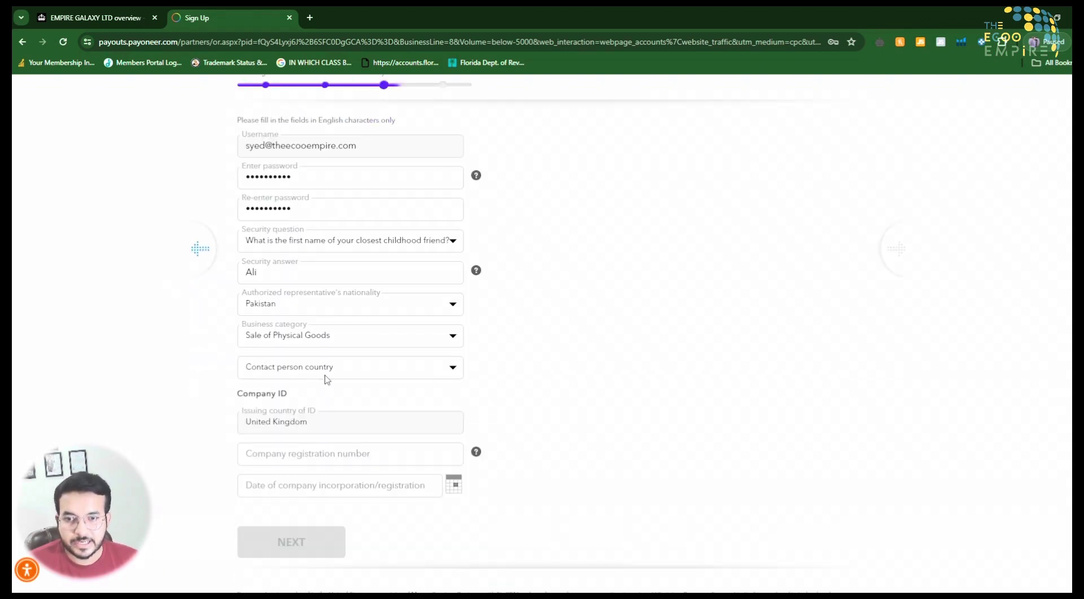
Set the contact person country to Pakistan.
left_click(330, 377)
type("pak")
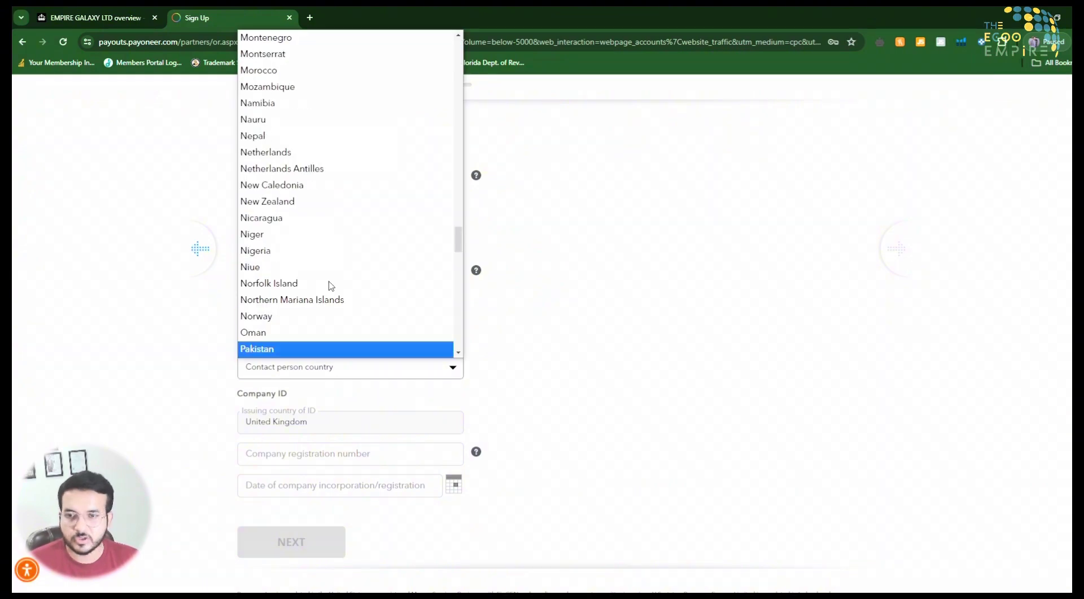
left_click(292, 350)
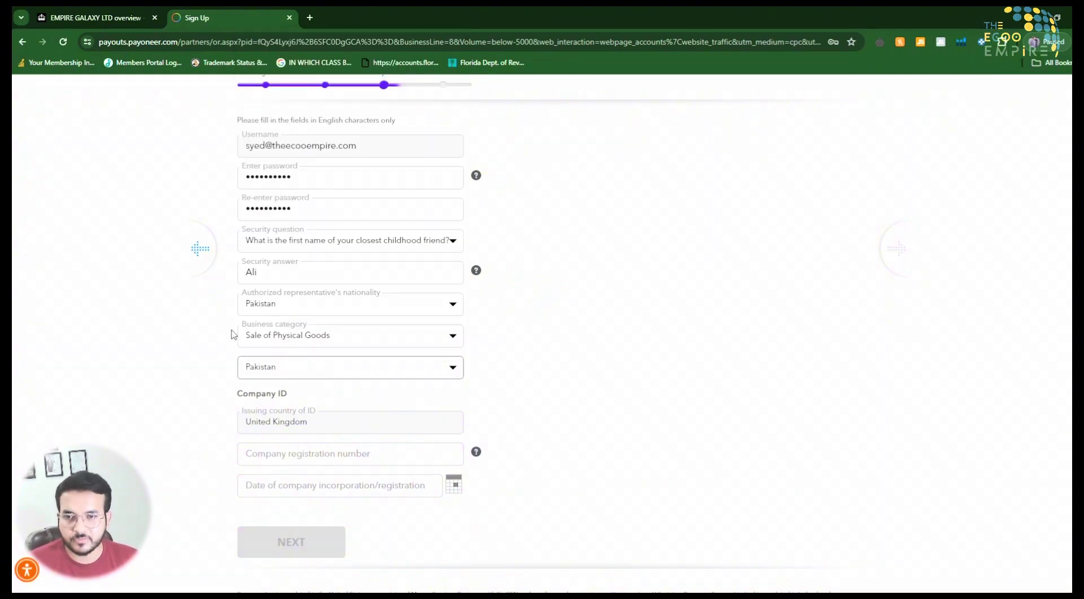
left_click(193, 349)
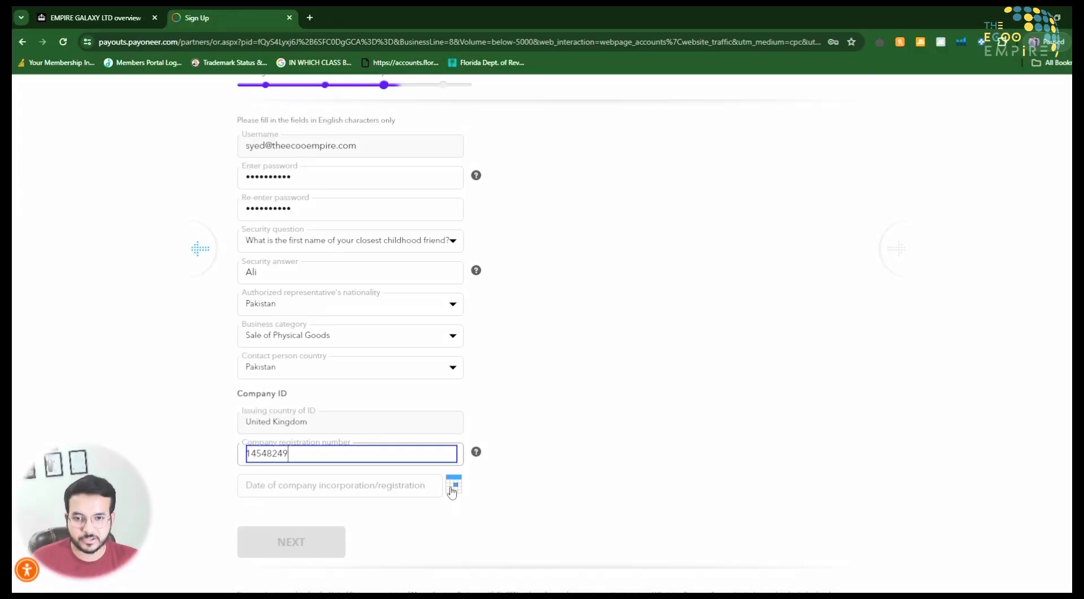
Set the incorporation date to December 19, 2022 and continue to the next step.
left_click(453, 486)
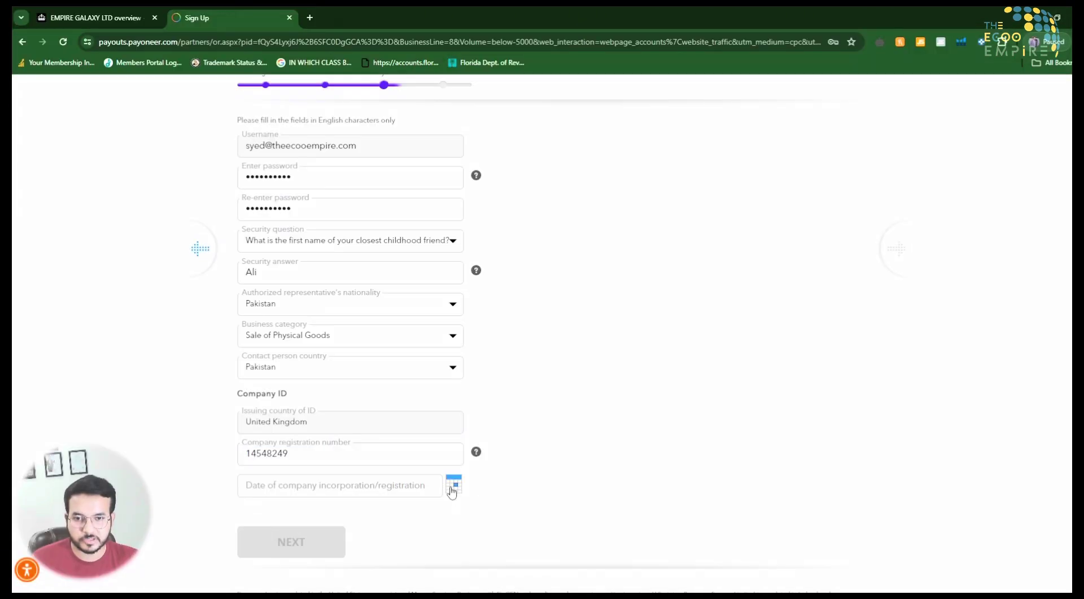
left_click(301, 352)
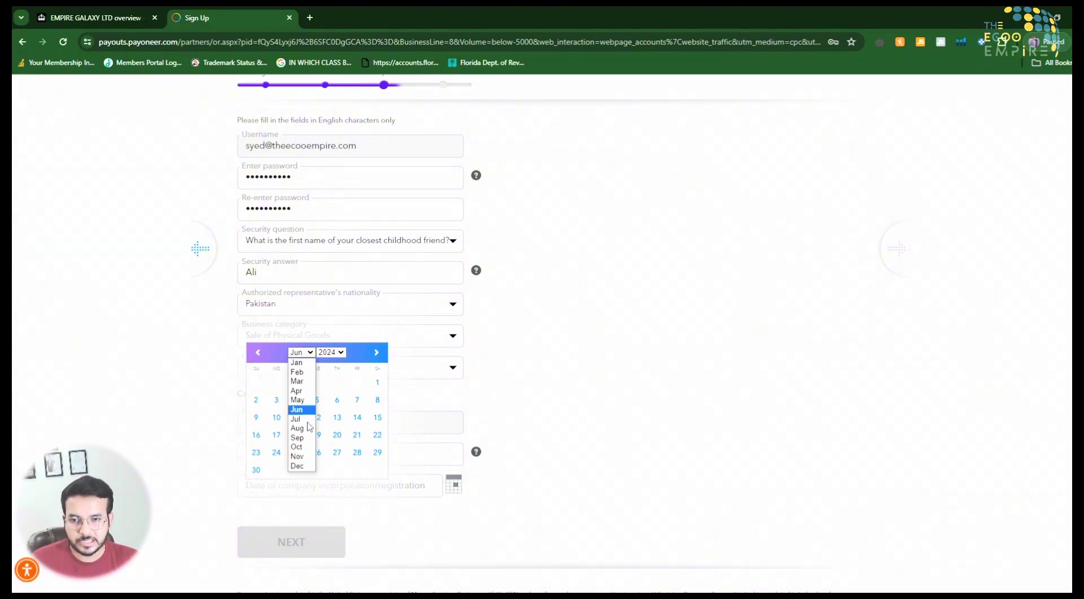
left_click(298, 466)
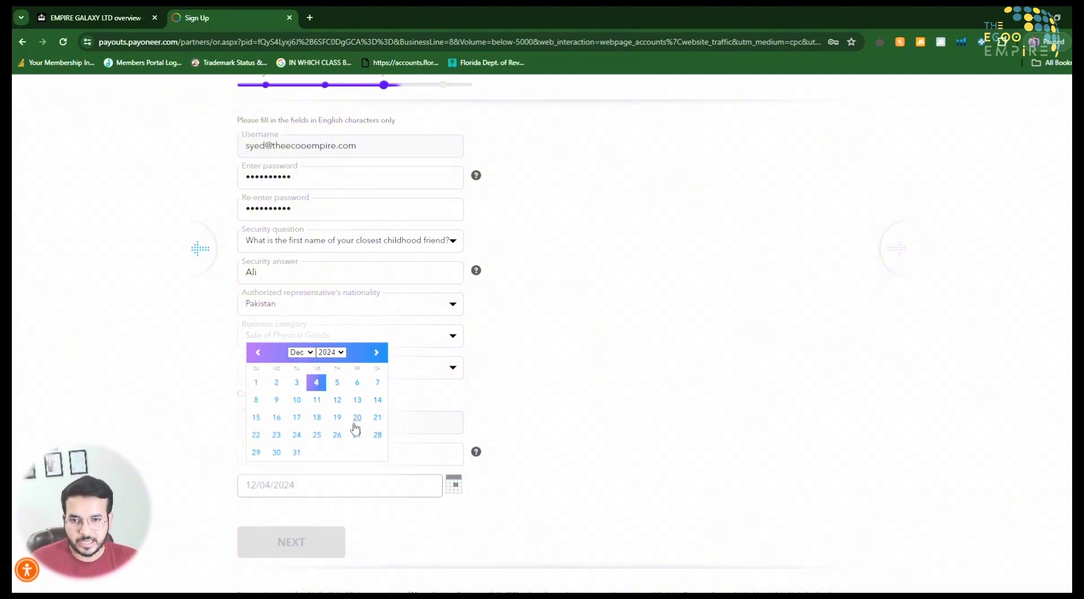
left_click(330, 369)
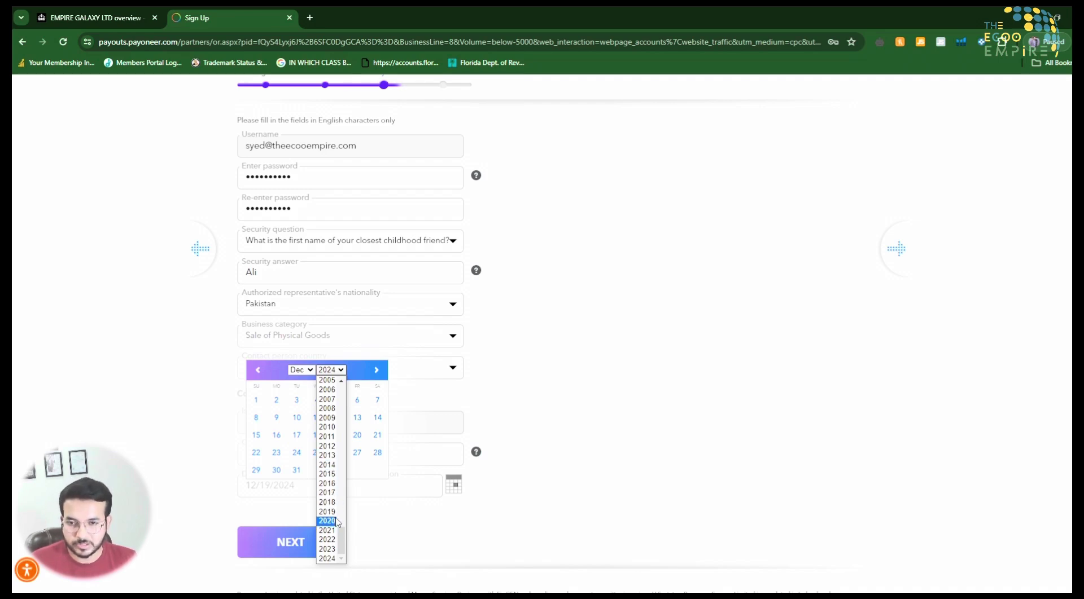
left_click(333, 544)
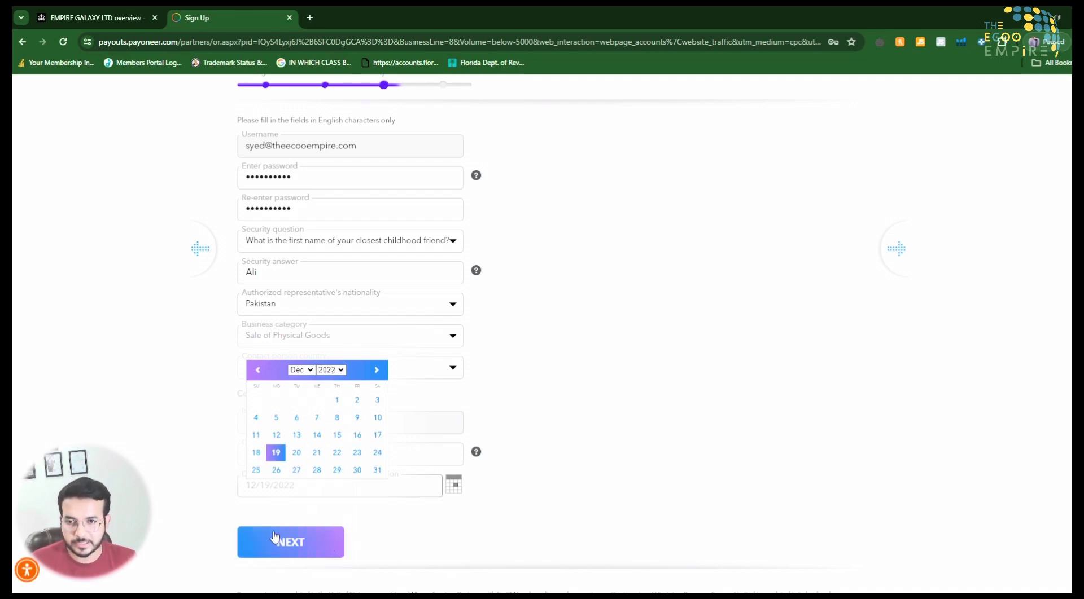
left_click(313, 544)
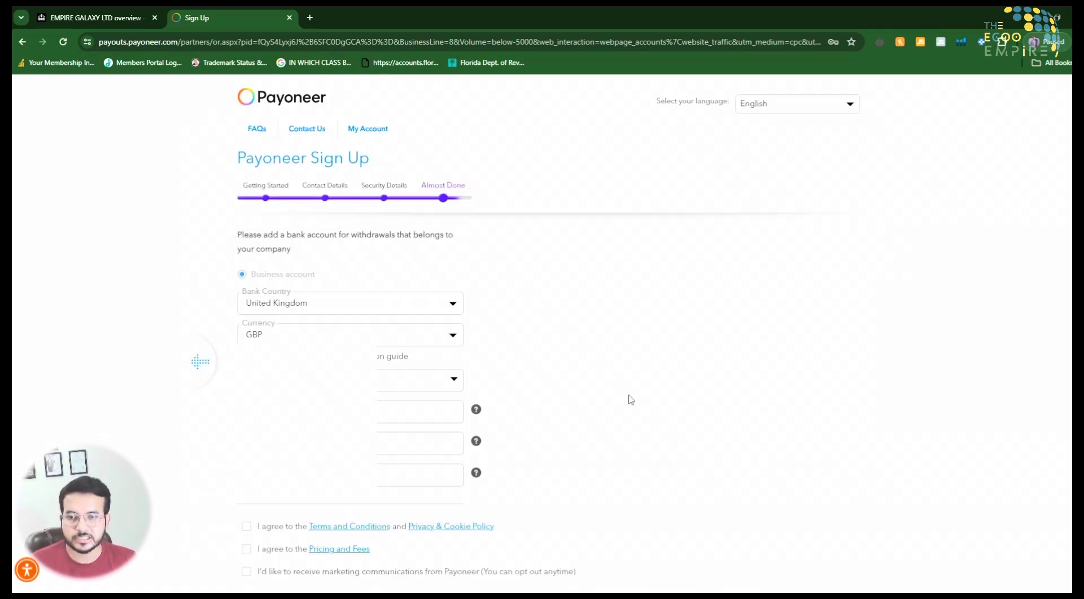
Scroll to the company bank account fields showing United Kingdom and GBP.
scroll(631, 400, "down", 1)
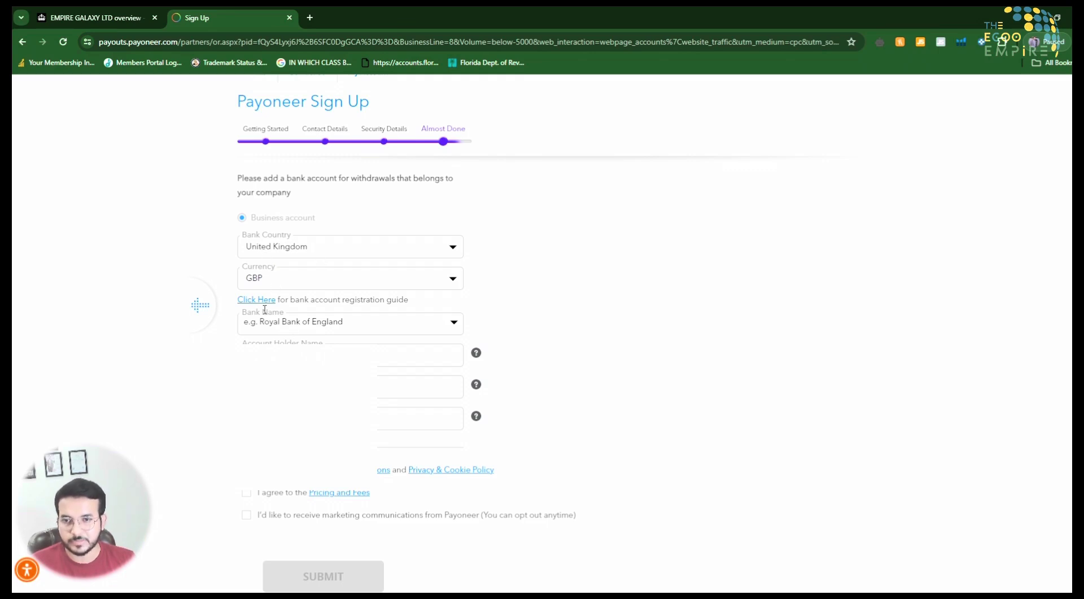
Choose Other as the bank name for WISE PAYMENT LTD.
left_click(292, 331)
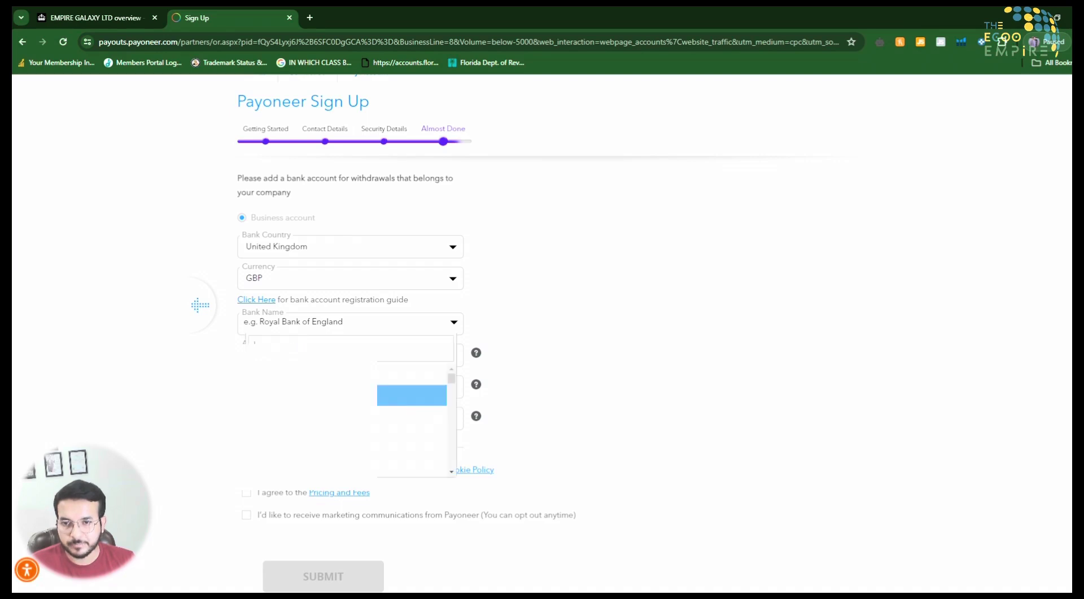
type("wi")
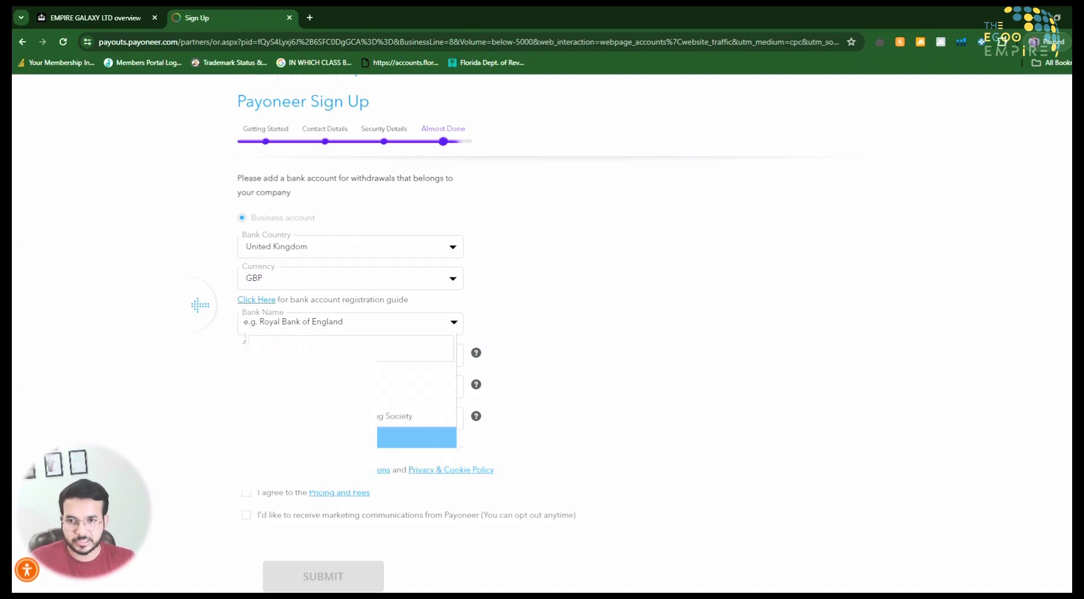
key("Return")
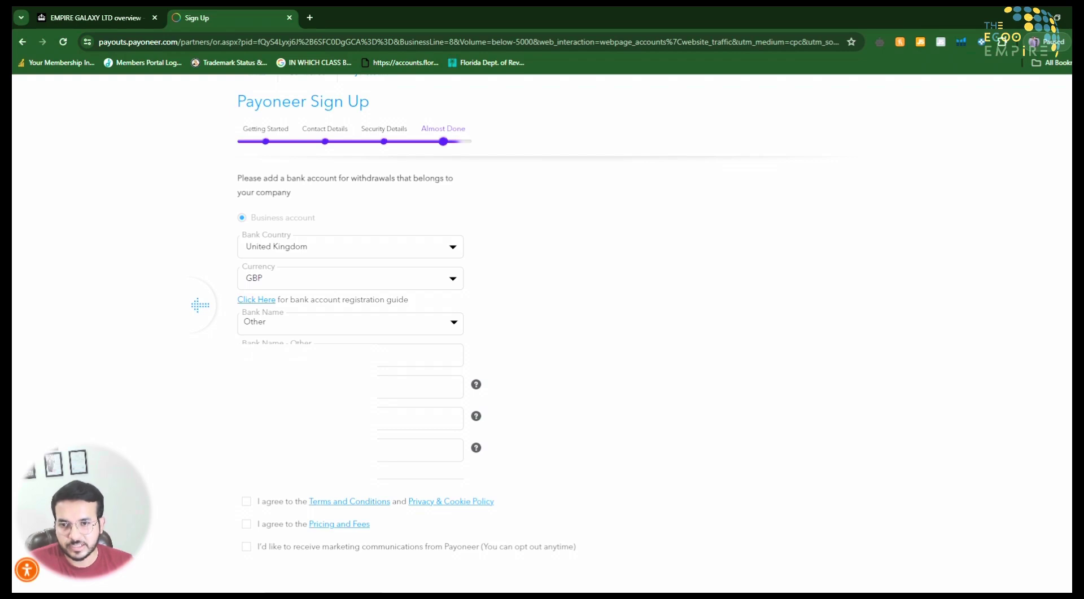
Fill in the eight-digit account number and six-digit sort code.
left_click(338, 418)
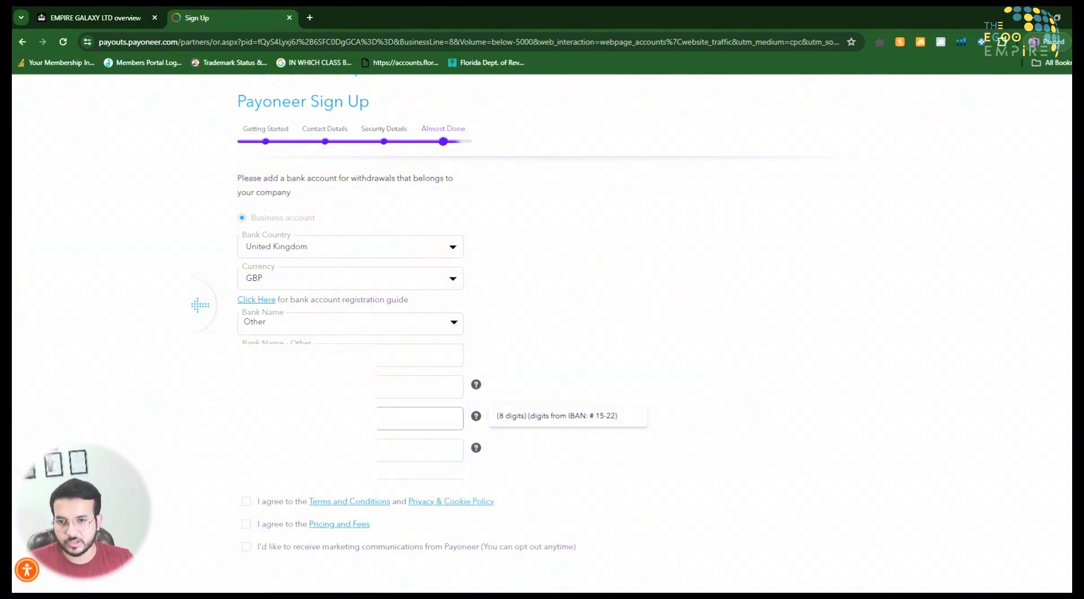
left_click(338, 451)
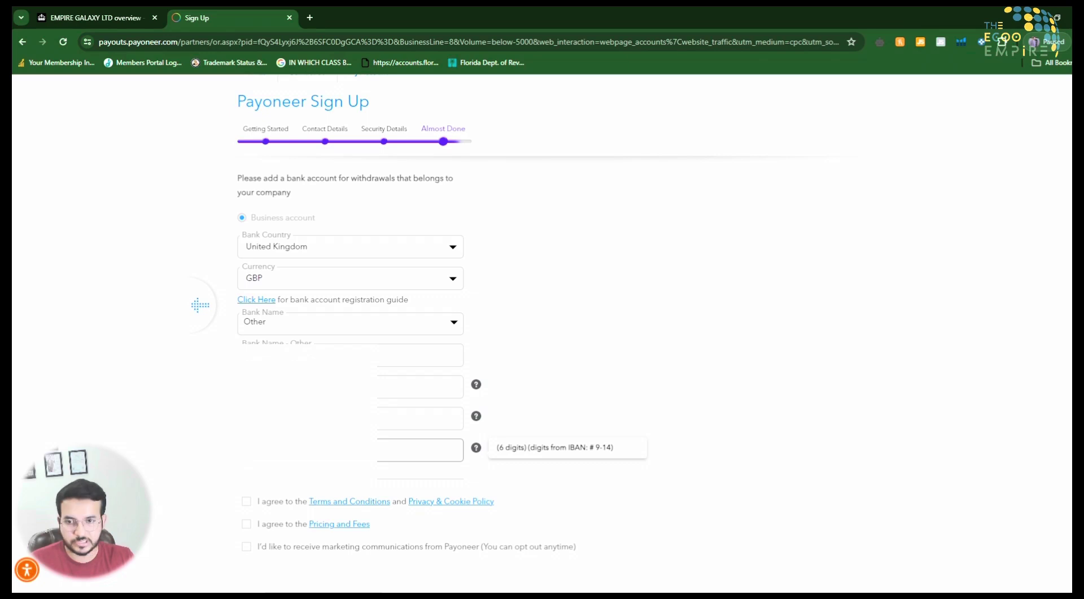
left_click(220, 423)
scroll(223, 424, "down", 1)
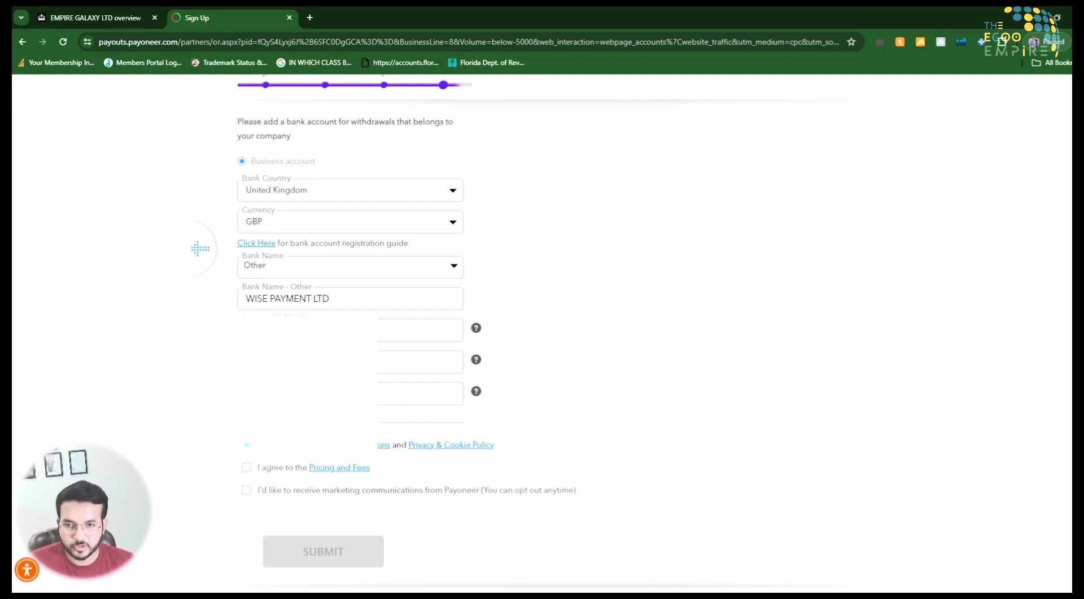
Tick the Pricing and Fees agreement and the marketing communications opt-in.
left_click(252, 472)
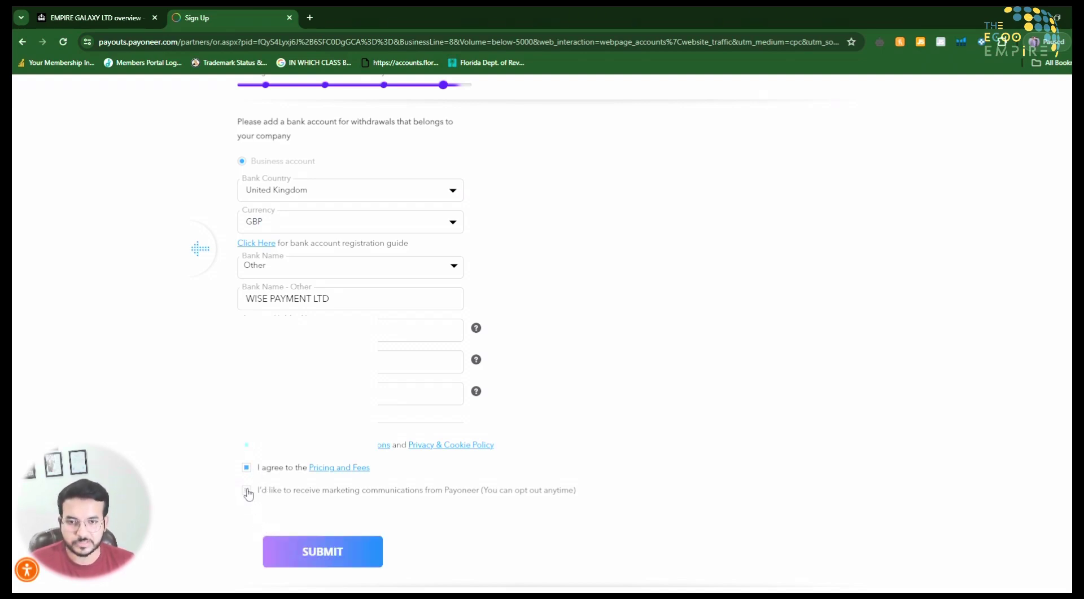
left_click(246, 491)
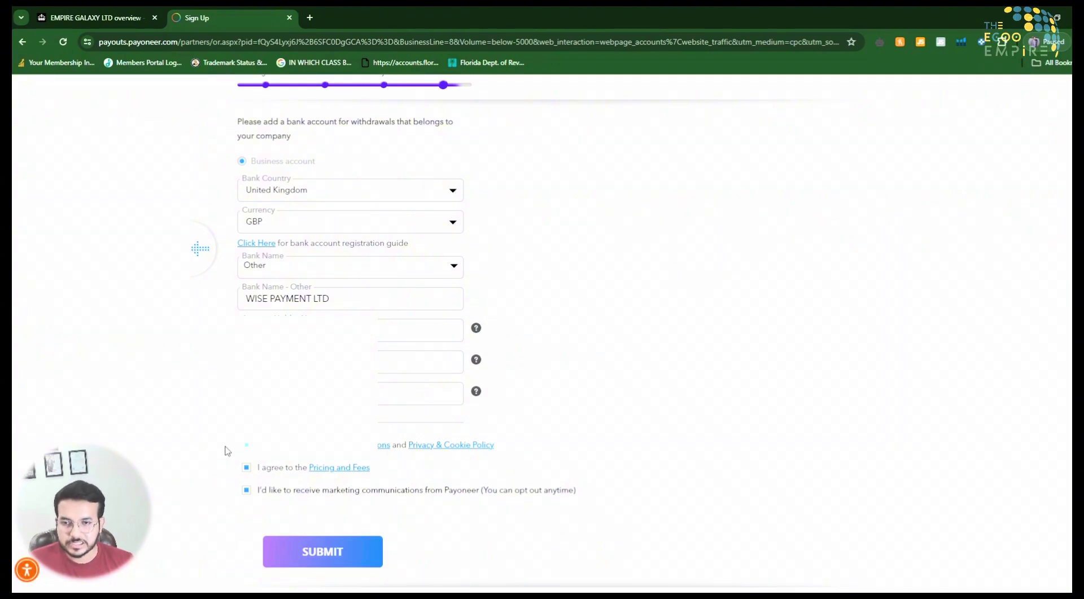